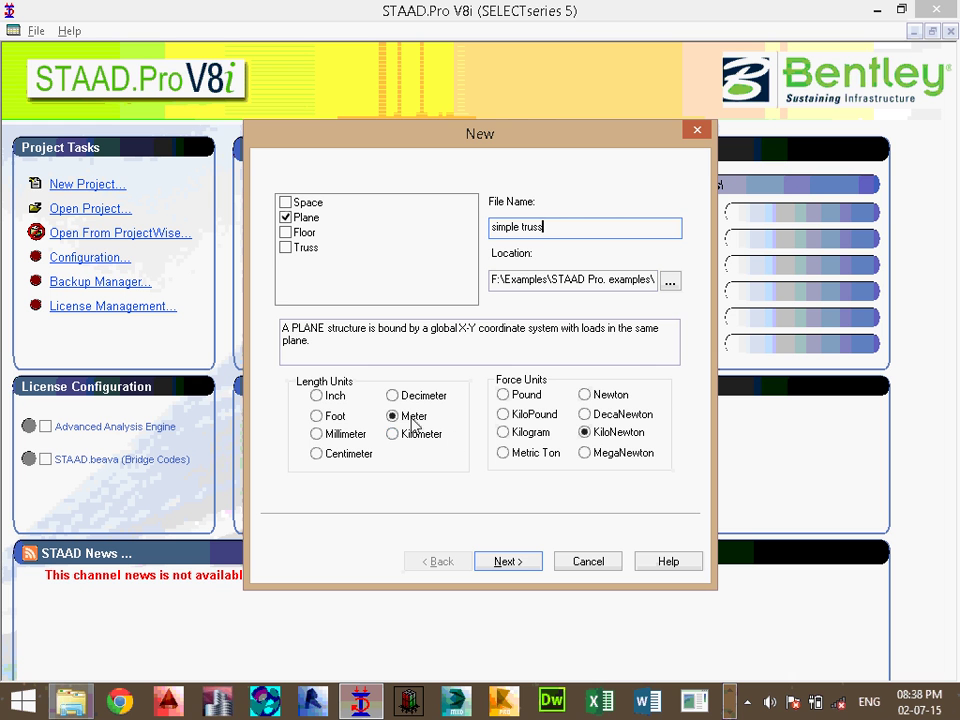
- Finish the new-project wizard with Add Beam selected to open the modeling window
left_click(508, 561)
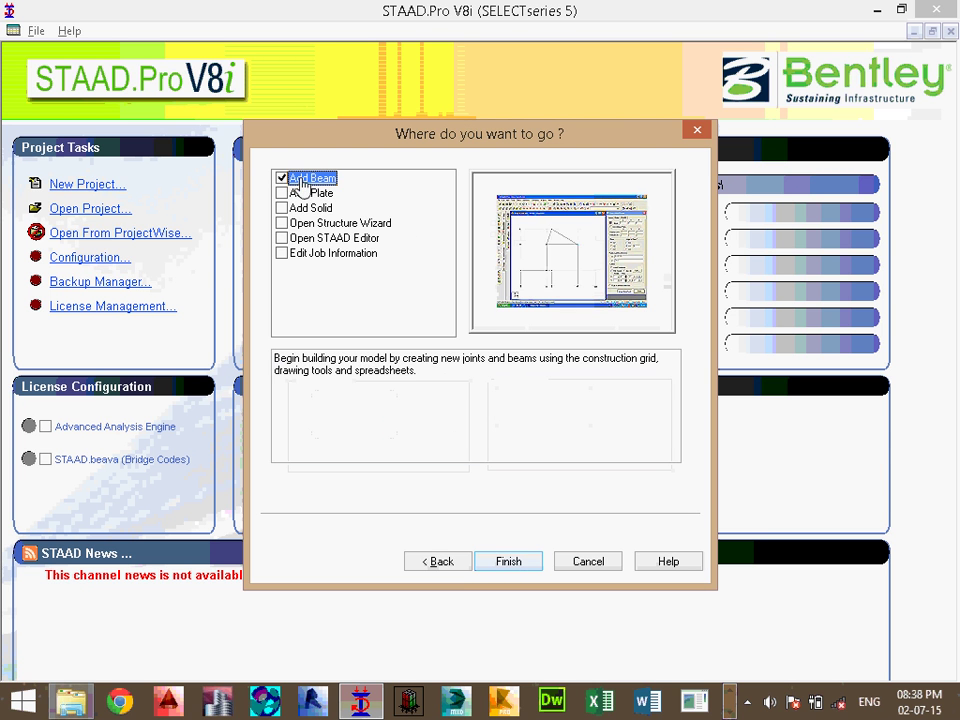
left_click(524, 566)
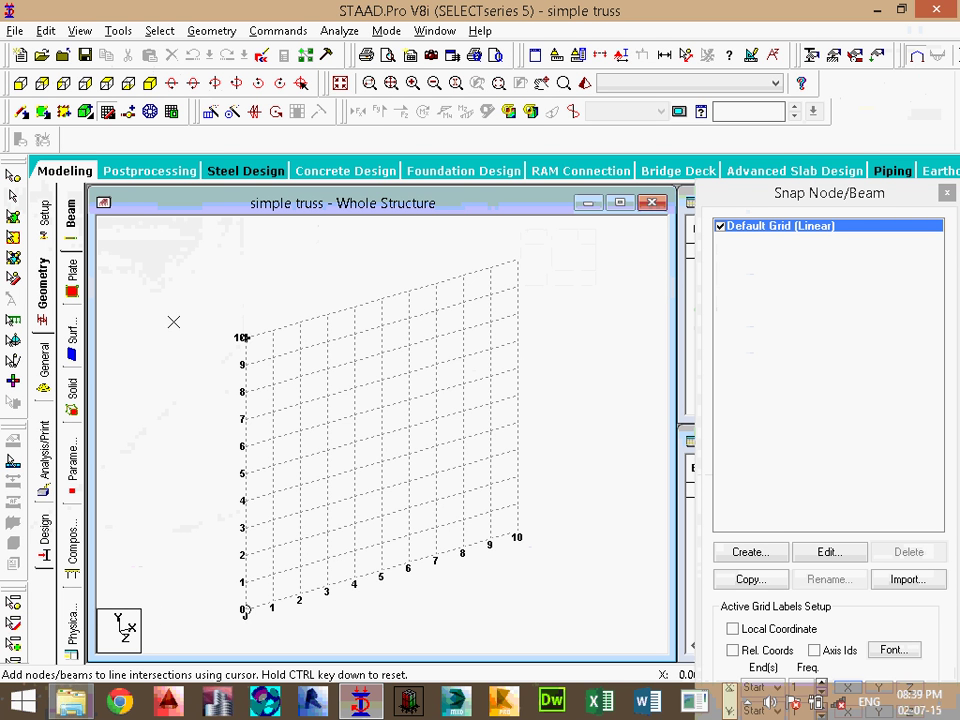
- Switch to front view, show the Nodes and Beams tables, and close the Snap Node/Beam panel
left_click(24, 85)
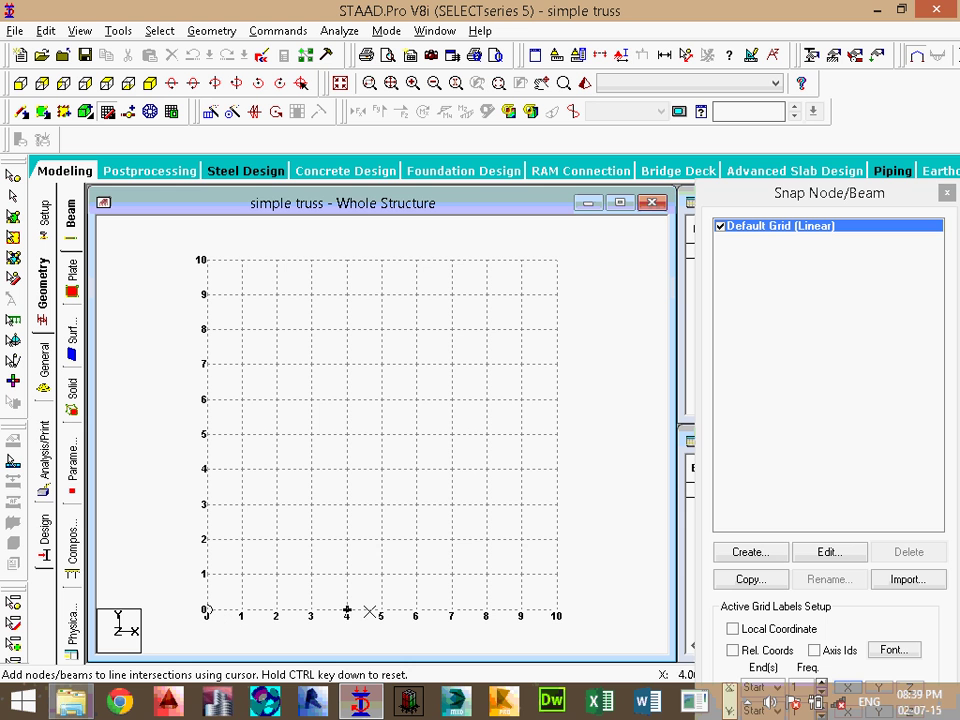
left_click(44, 285)
left_click_drag(847, 203, 840, 133)
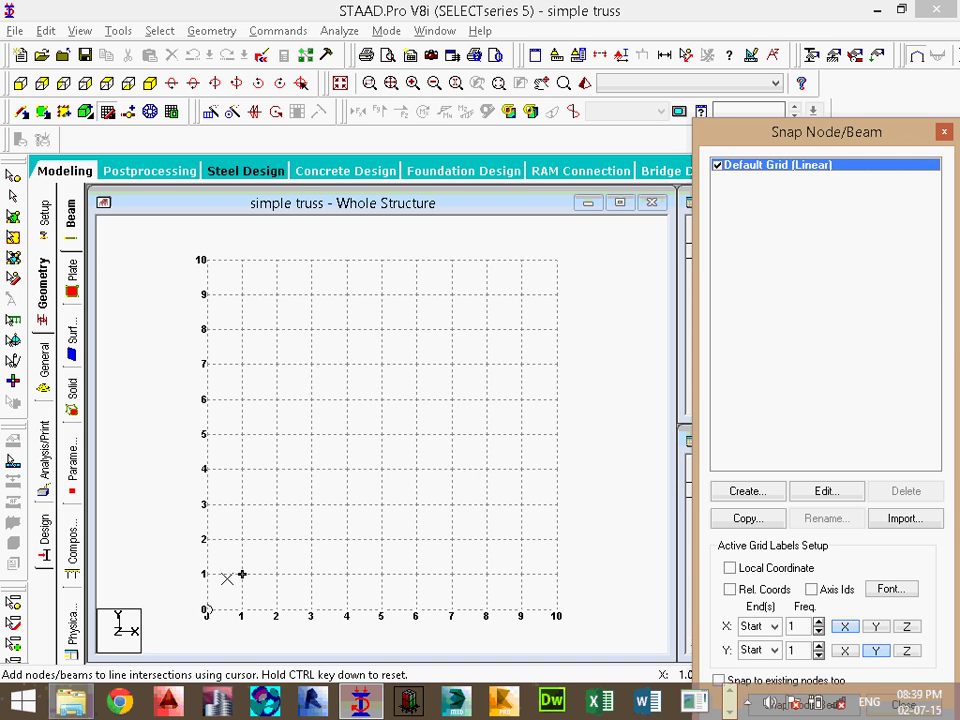
left_click(943, 131)
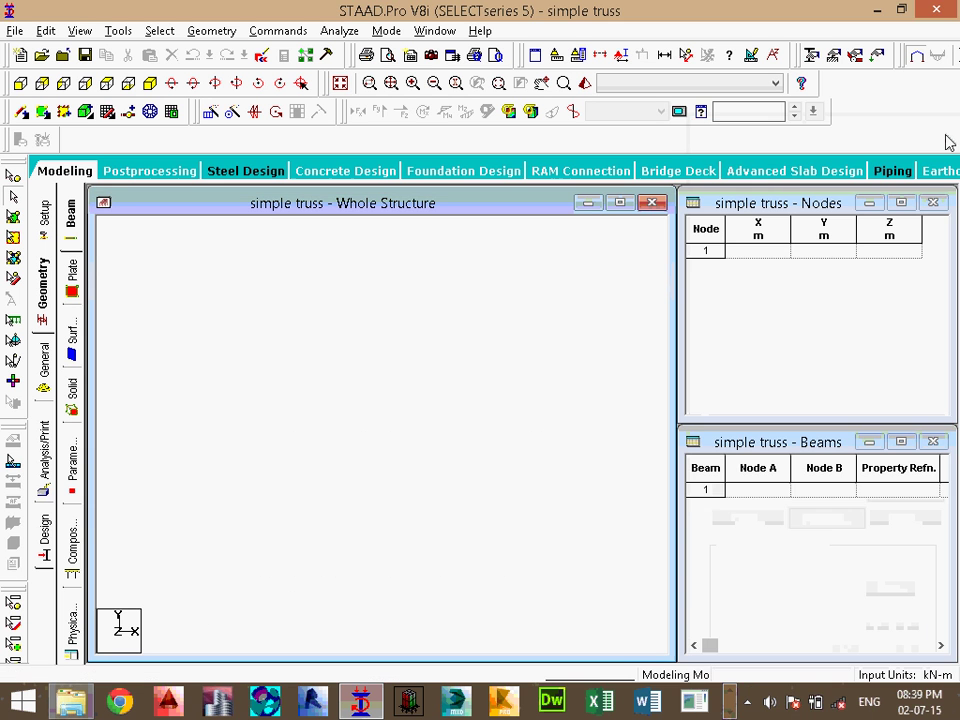
- Enter node 1 at the origin and node 2 at (3.6, 0, 0) in the Nodes table
left_click(768, 252)
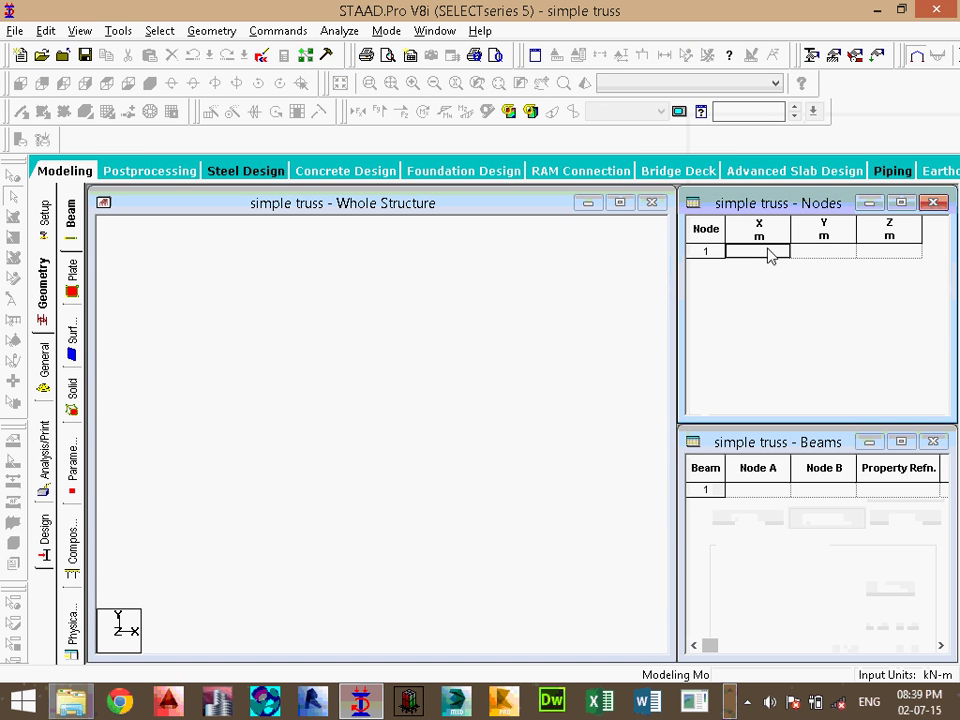
type("0")
key("Tab")
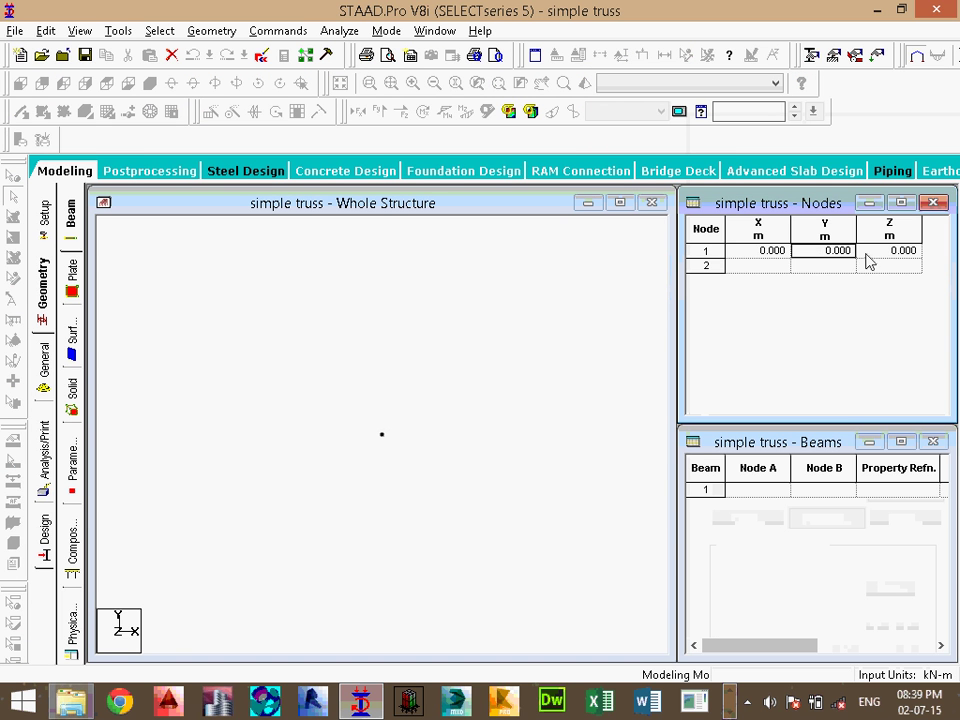
left_click(770, 267)
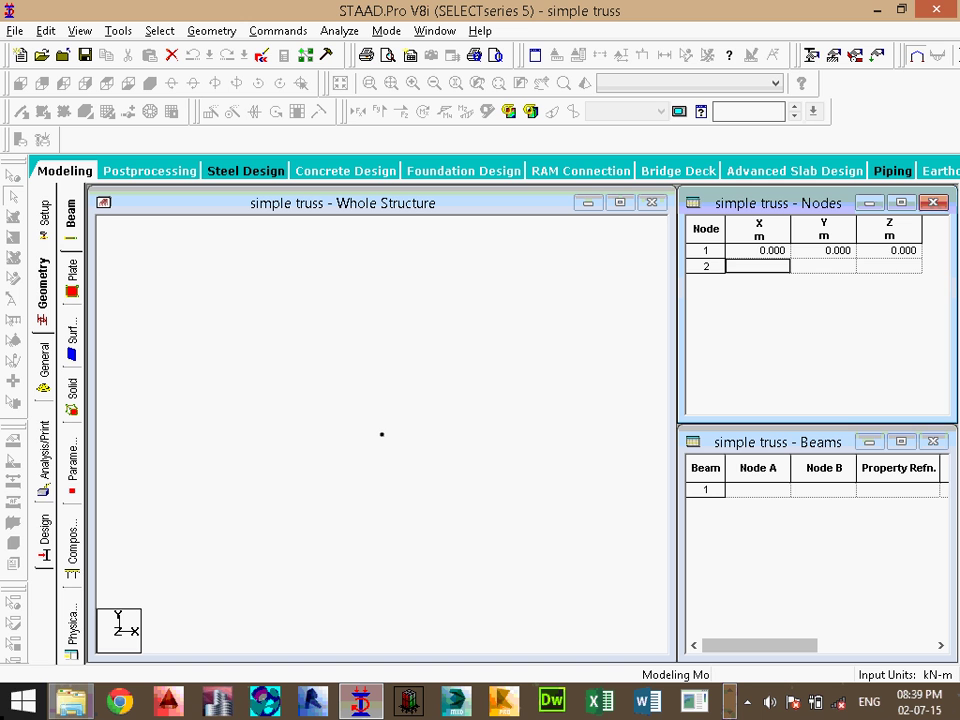
type("3.6")
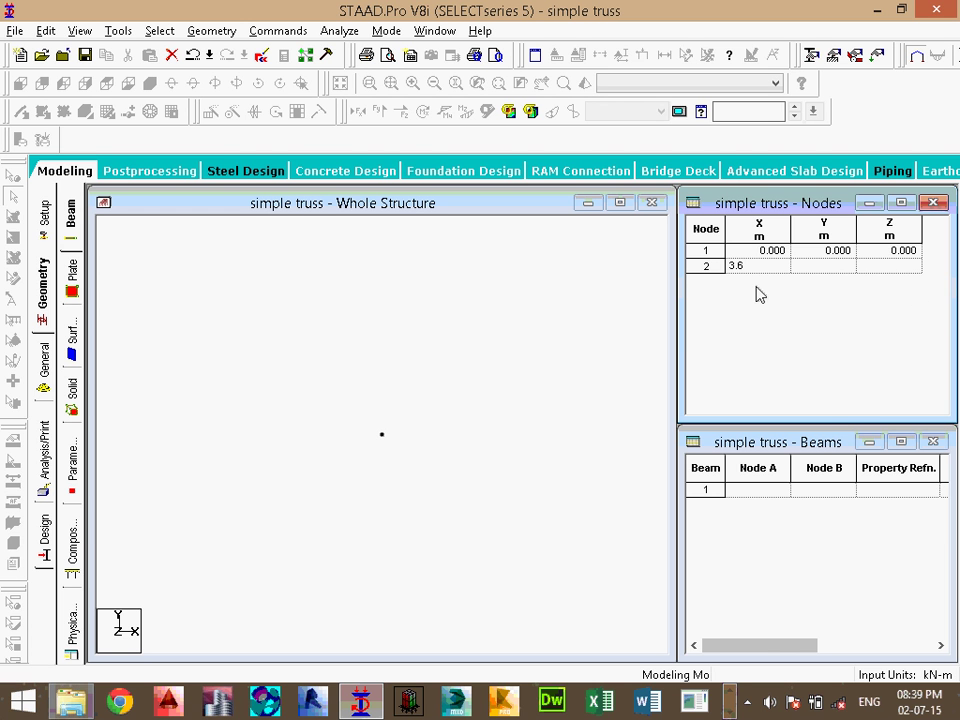
left_click(895, 266)
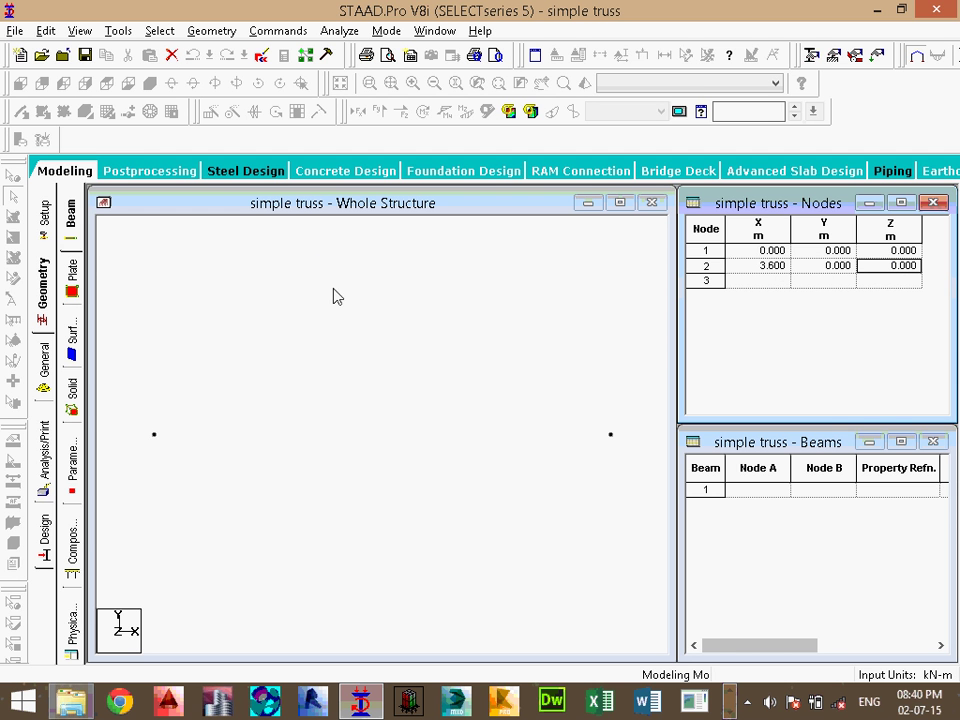
- Enter node 3 at (0.9, 1.6, 0)
left_click(742, 280)
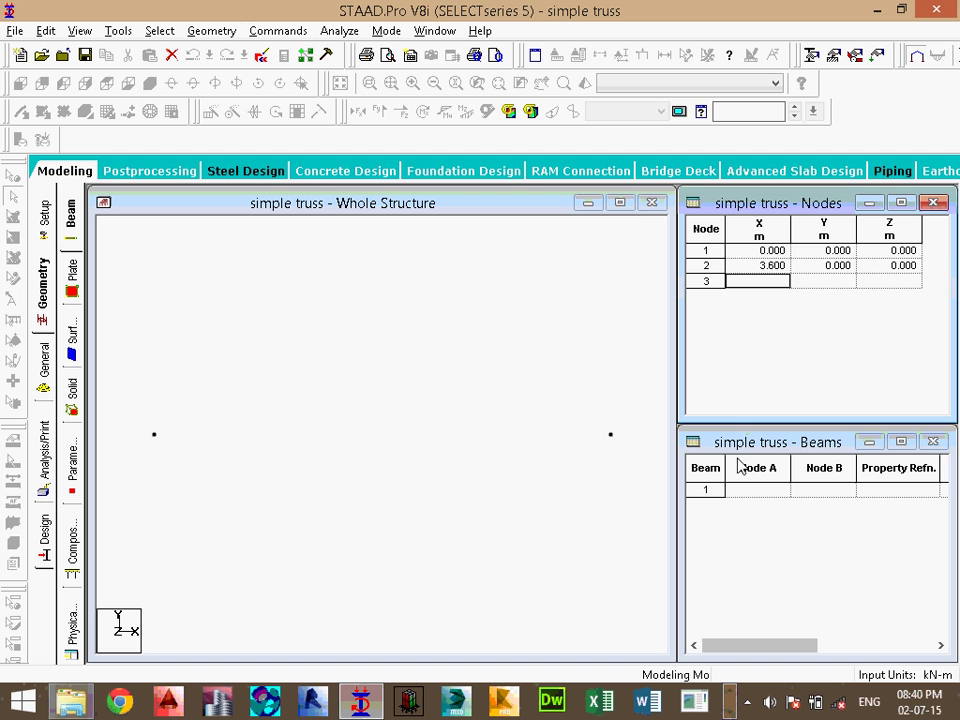
type("0.9")
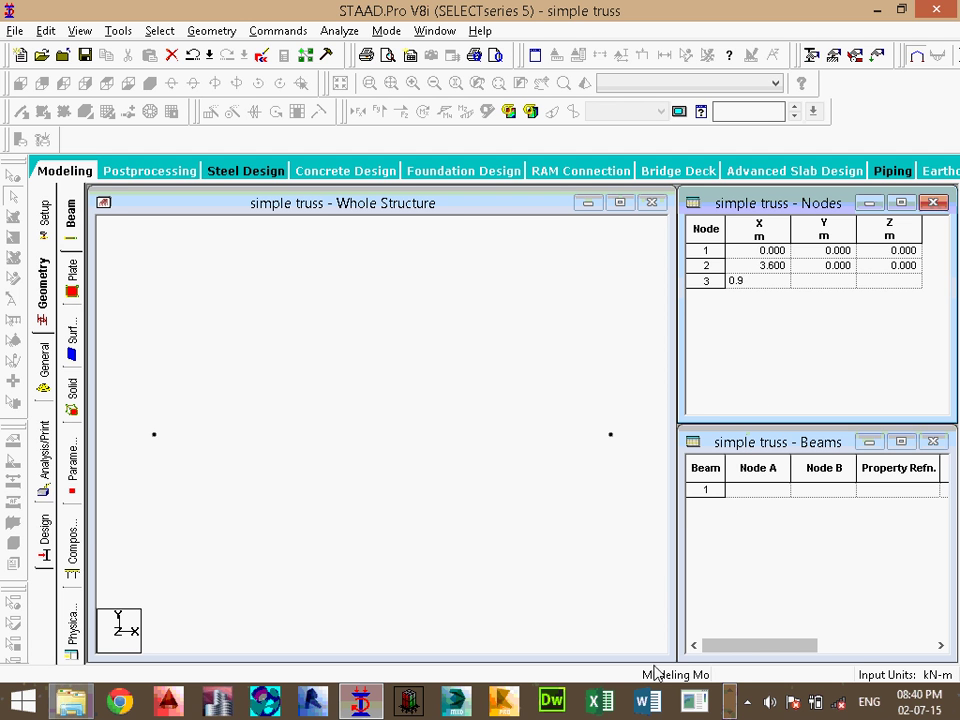
left_click(838, 281)
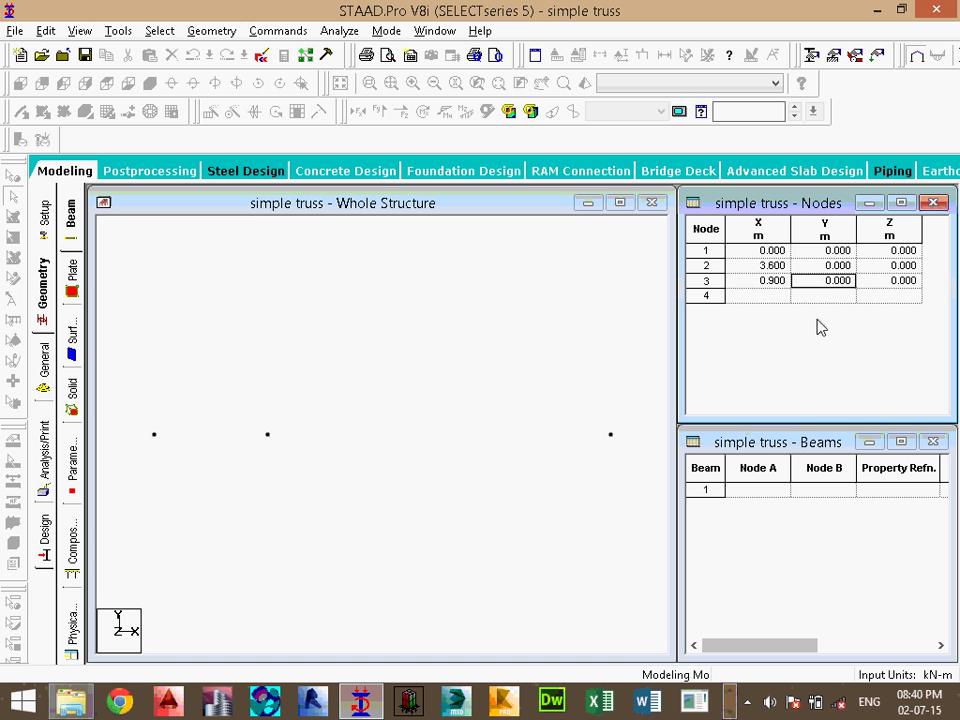
type("1.6")
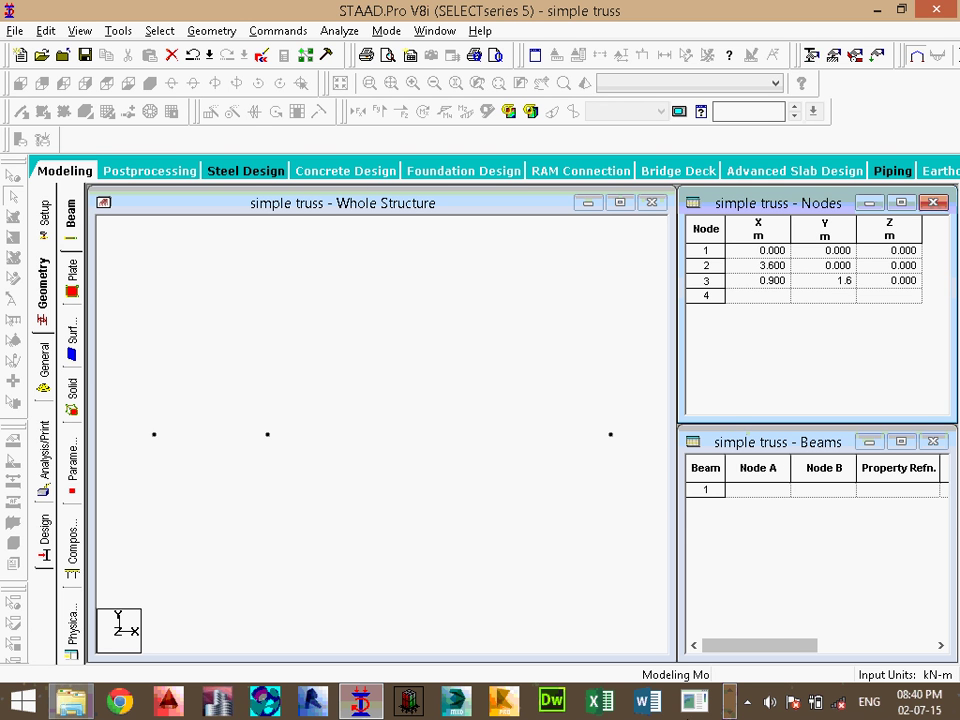
key("Tab")
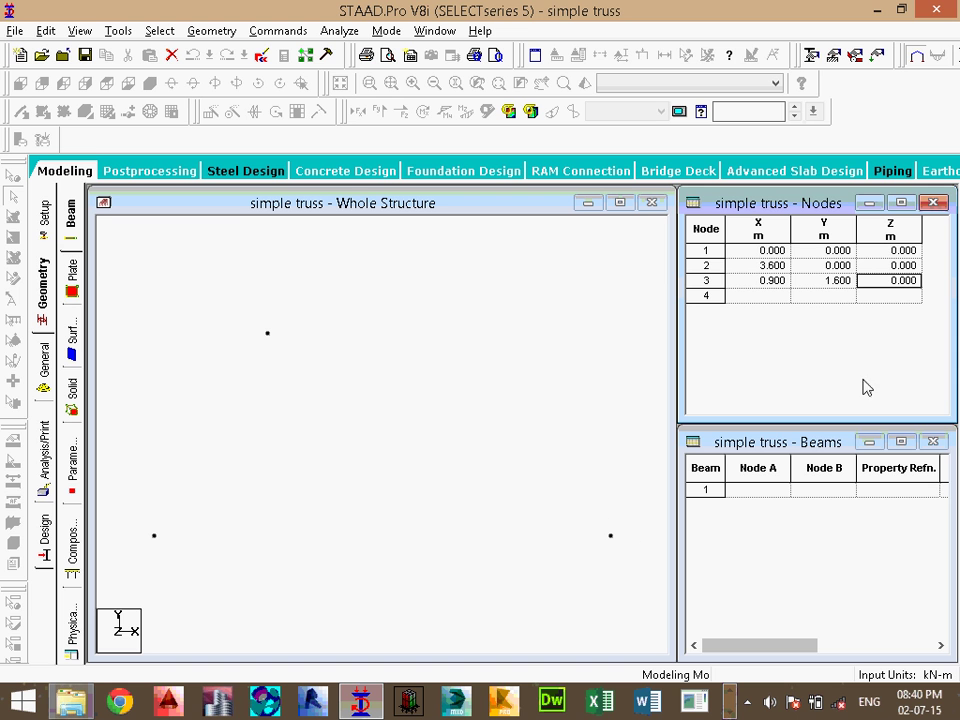
left_click(761, 492)
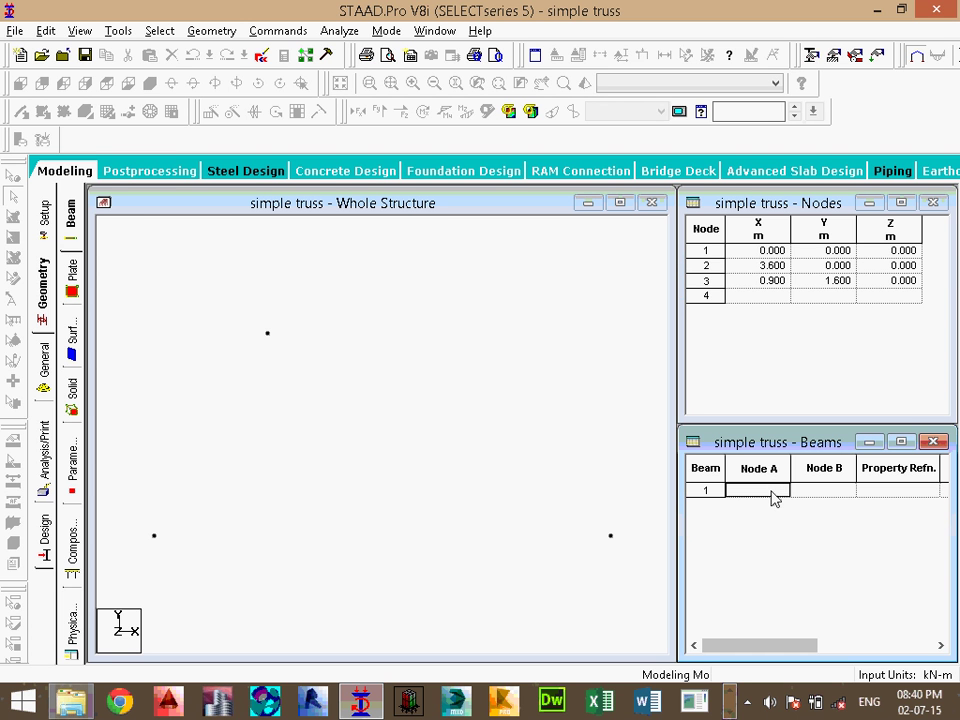
- Enter beam 1 from node 1 to 2 and beam 2 from node 1 to 3
type("1")
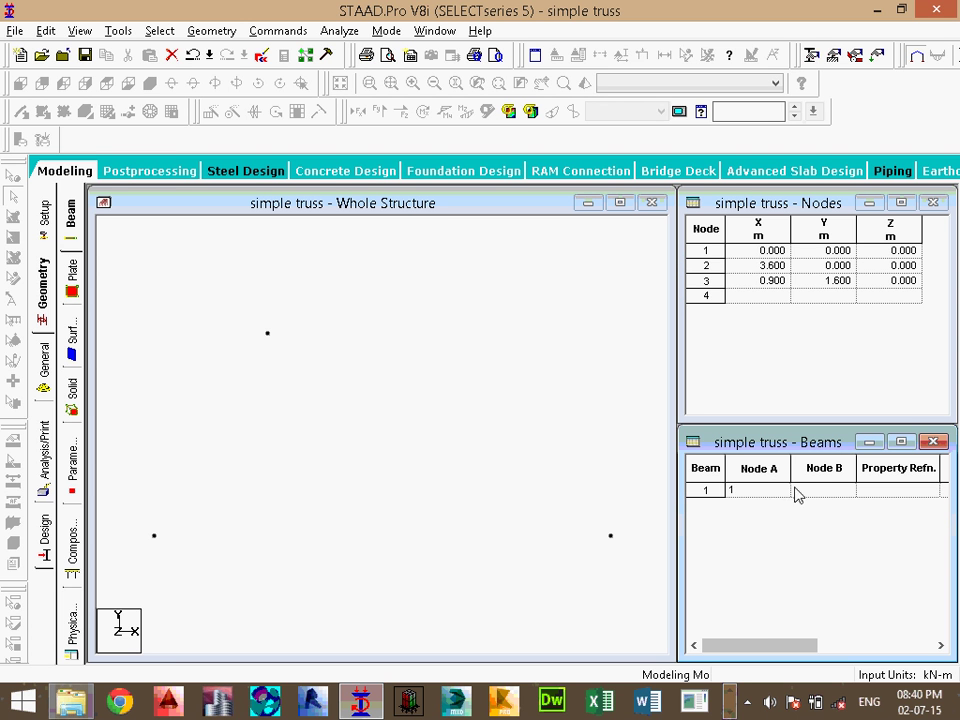
left_click(819, 488)
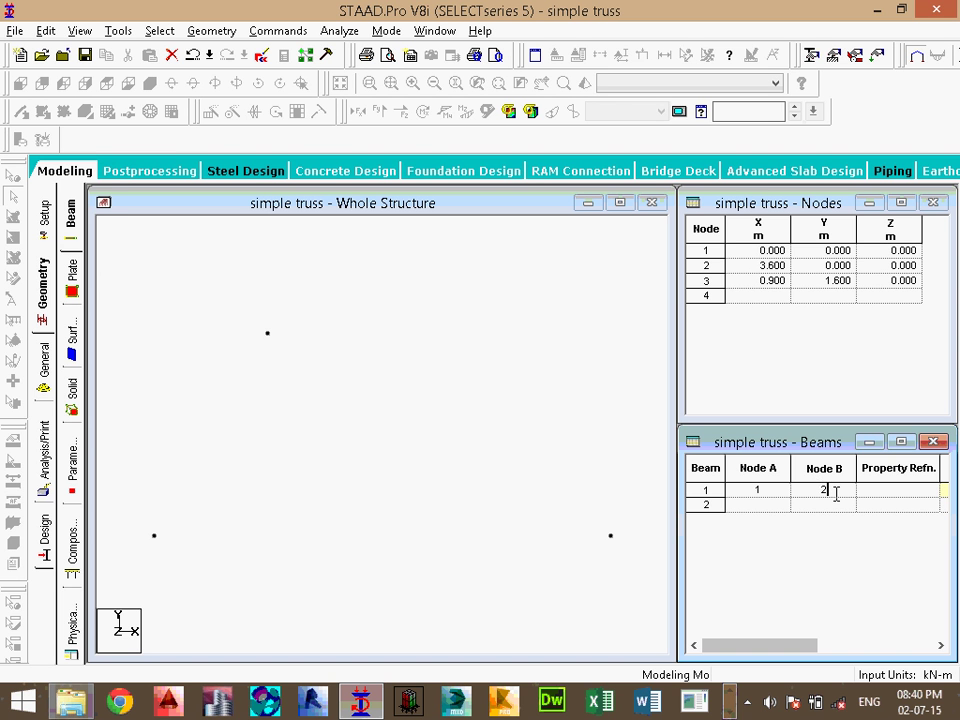
left_click(781, 507)
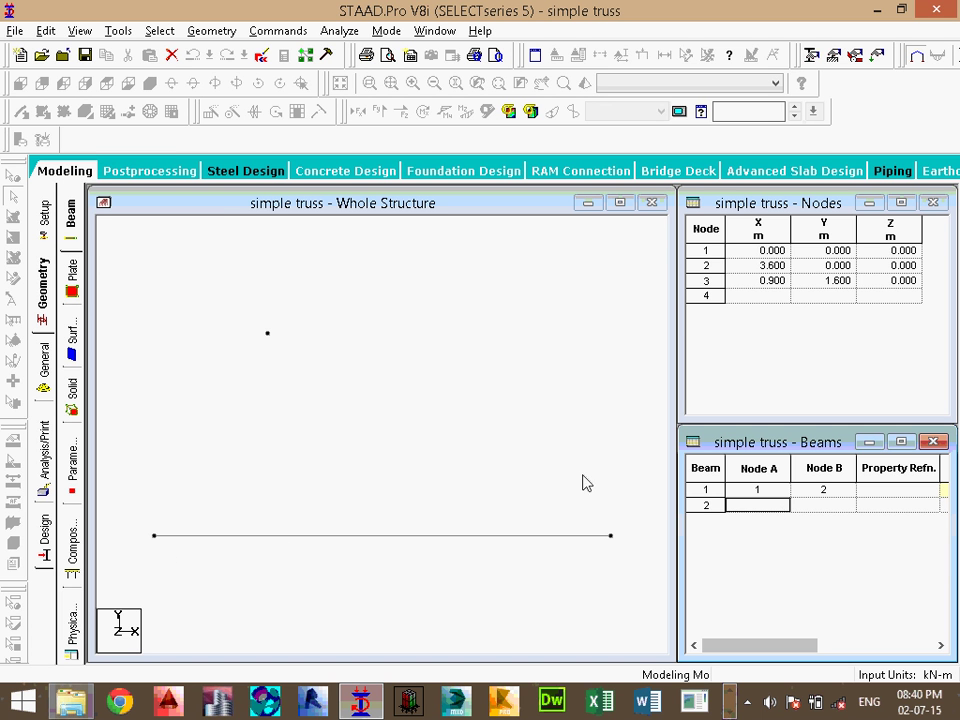
type("1")
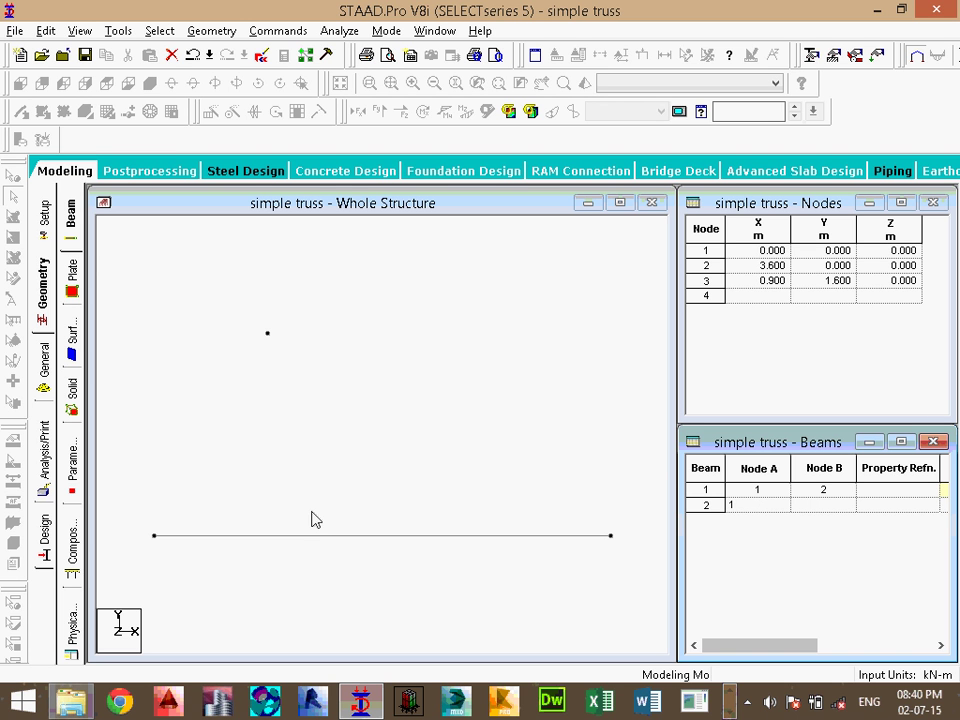
left_click(834, 496)
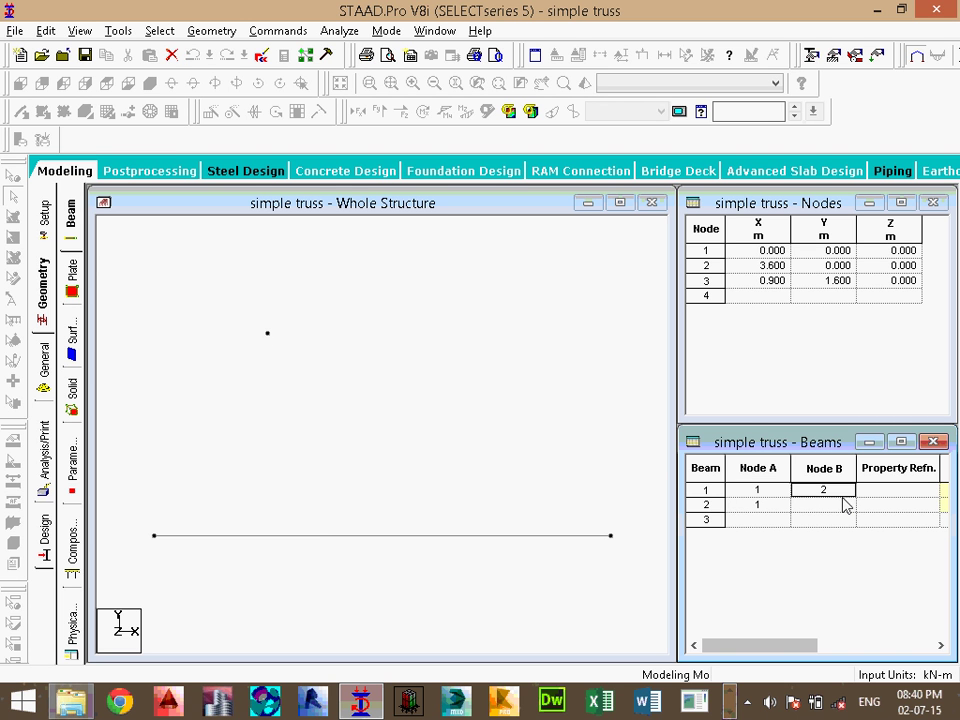
left_click(843, 505)
type("3")
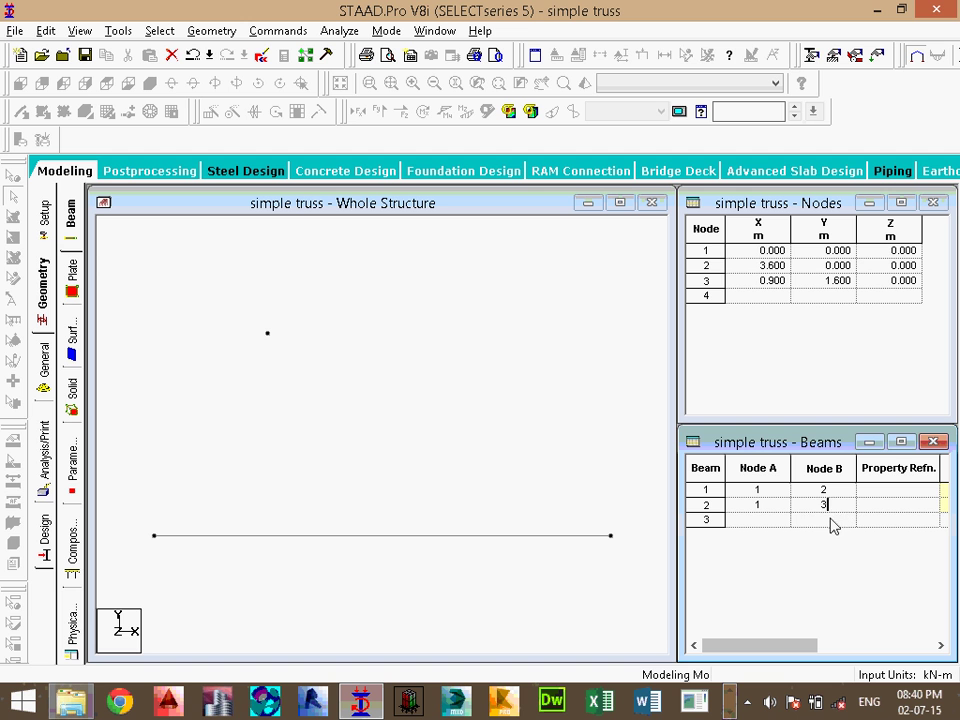
key("Return")
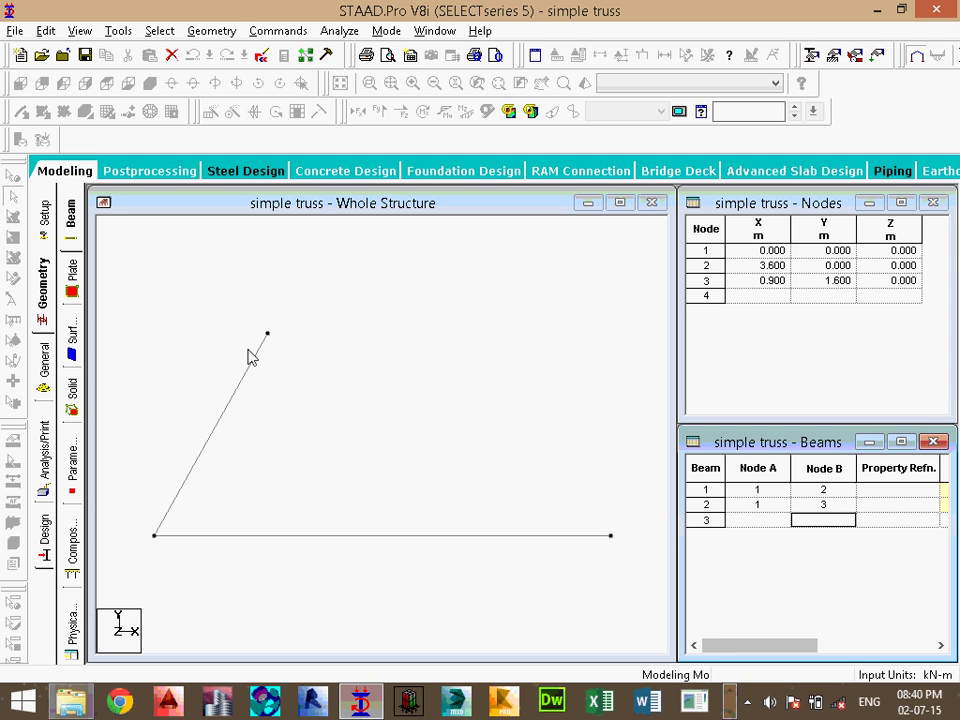
- Add beam 3 from node 3 to node 2, closing the triangle
left_click(780, 522)
type("3")
left_click(823, 520)
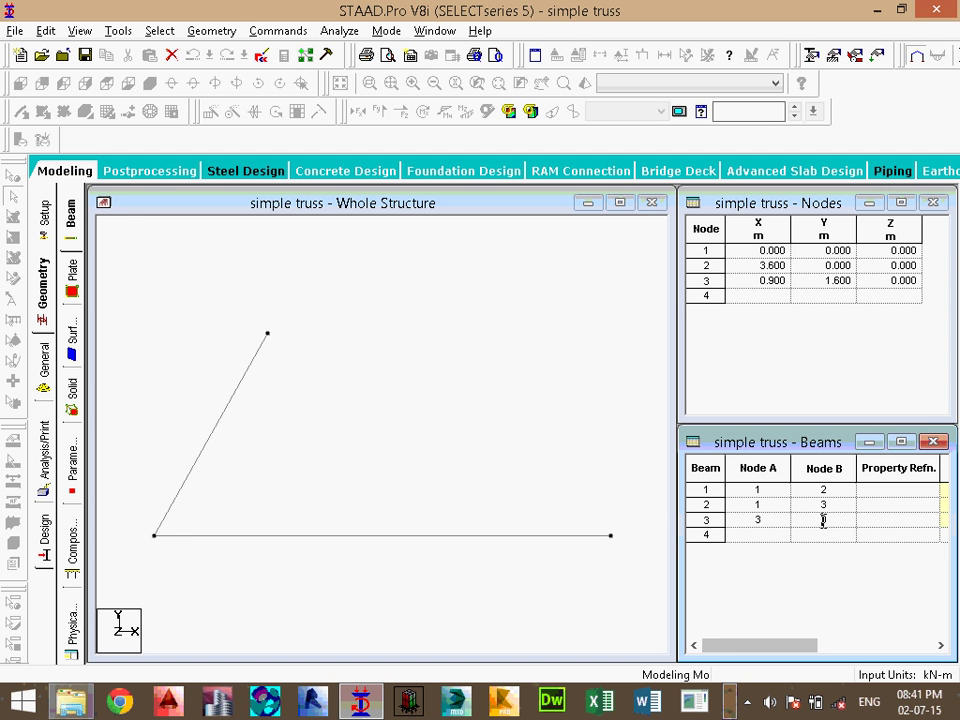
type("2")
left_click(788, 521)
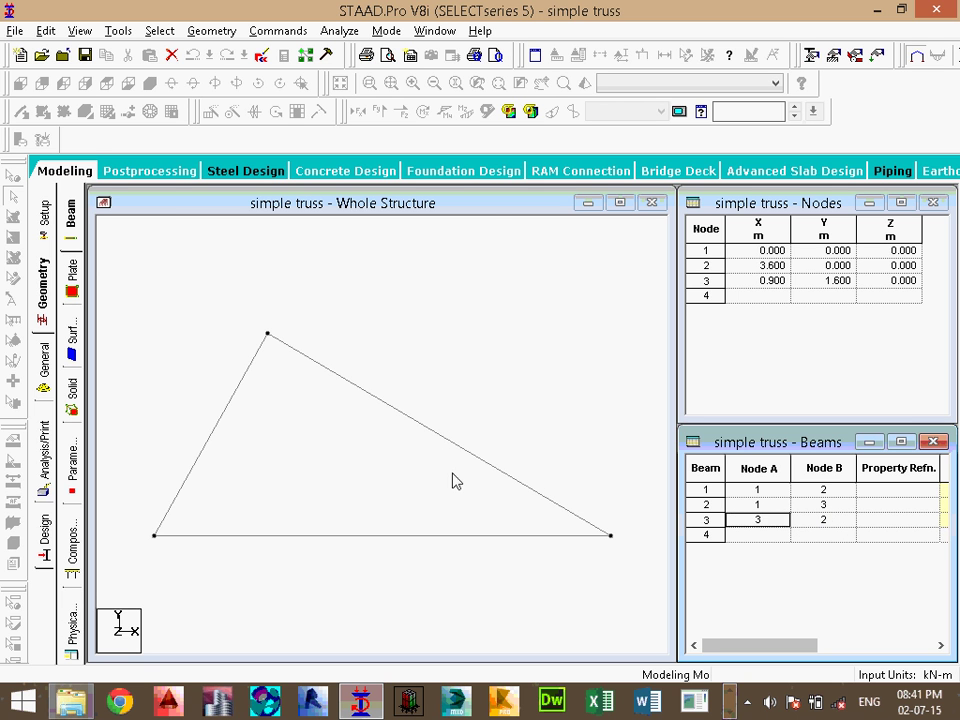
left_click(529, 428)
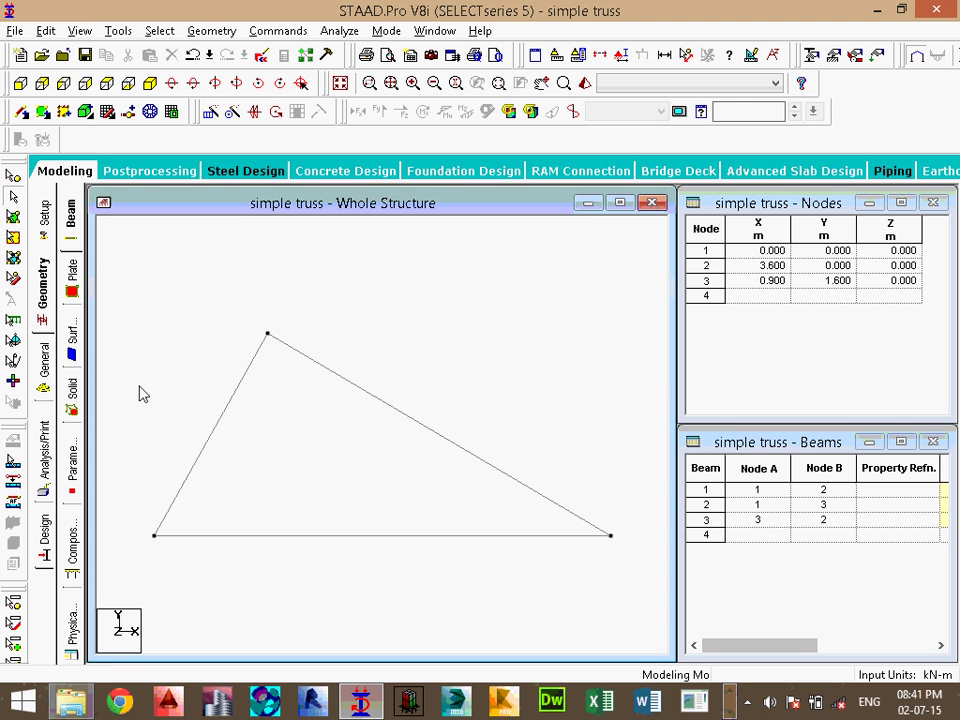
- Add the Indian steel angle ISA20x20x3 from the Section Database to the property list
left_click(50, 366)
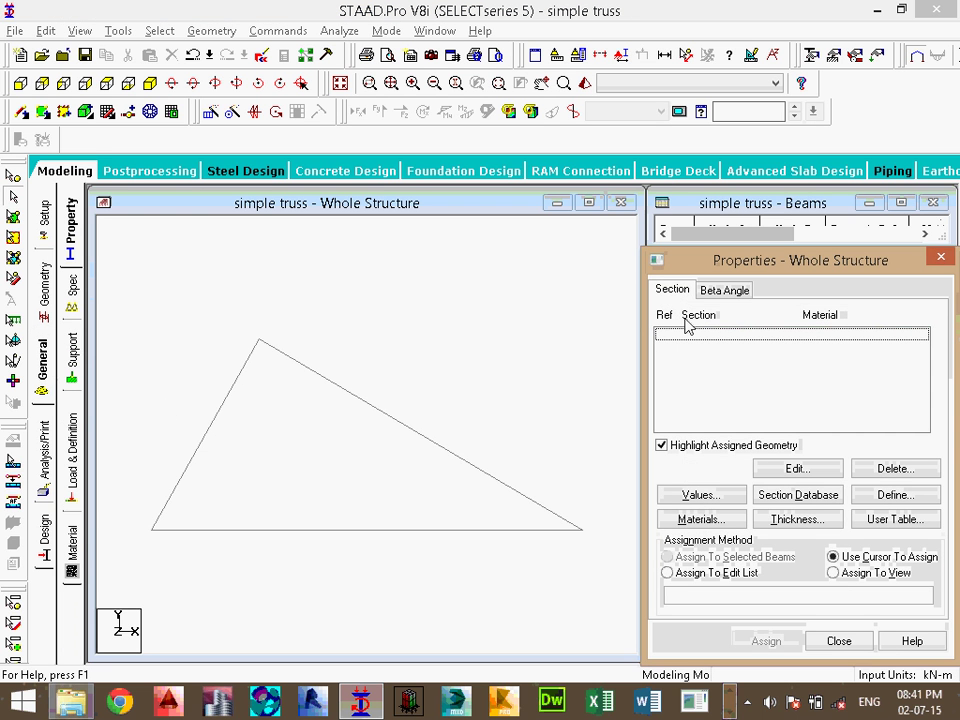
left_click_drag(792, 275, 807, 223)
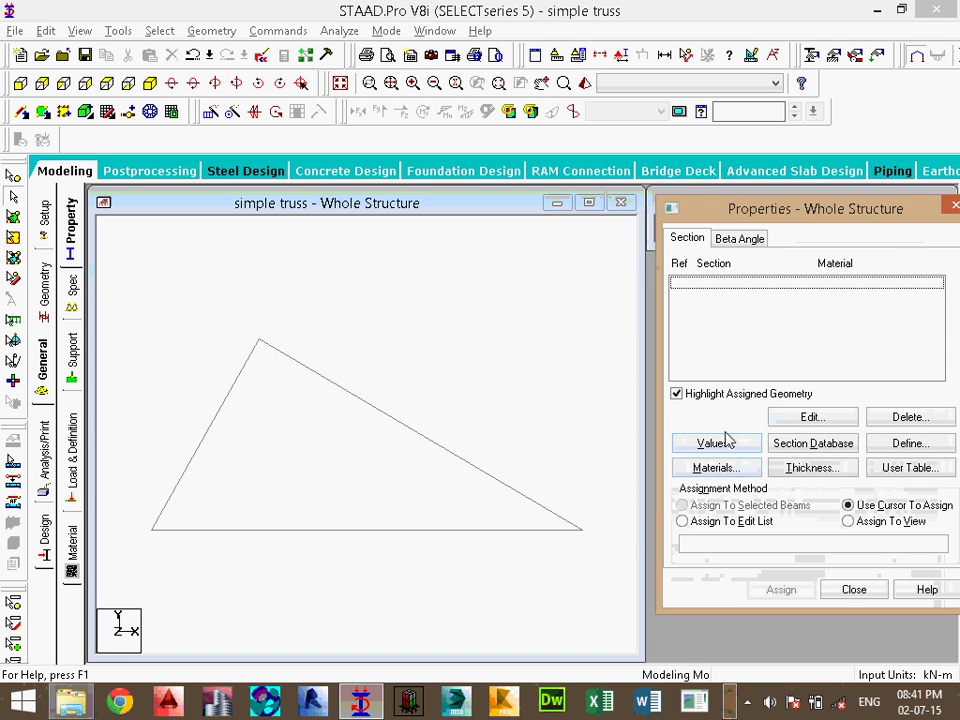
left_click(825, 449)
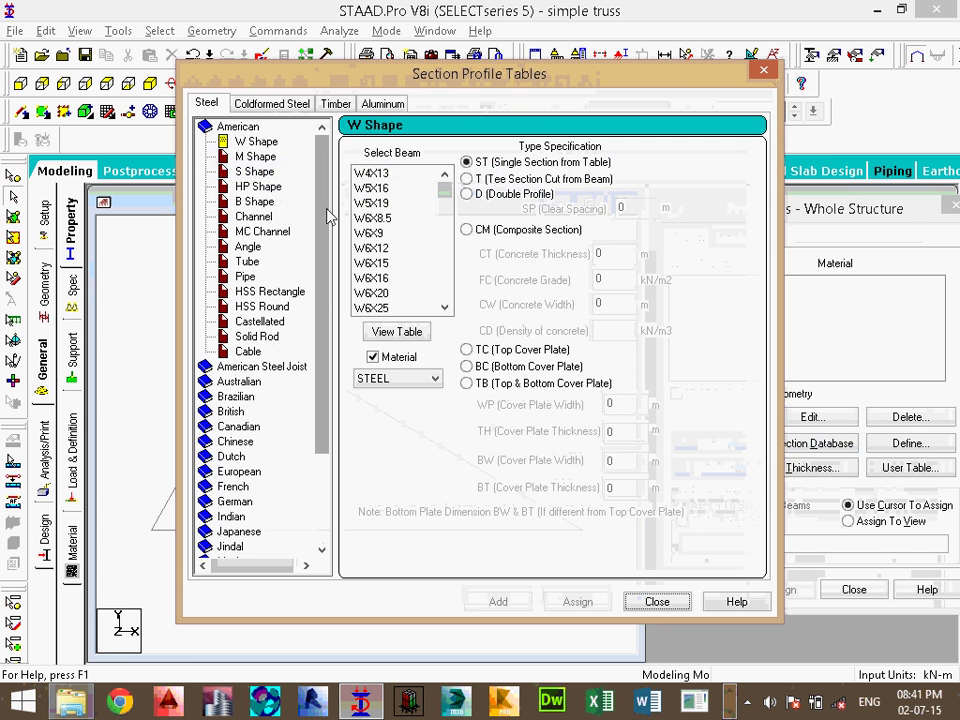
scroll(330, 215, "down", 3)
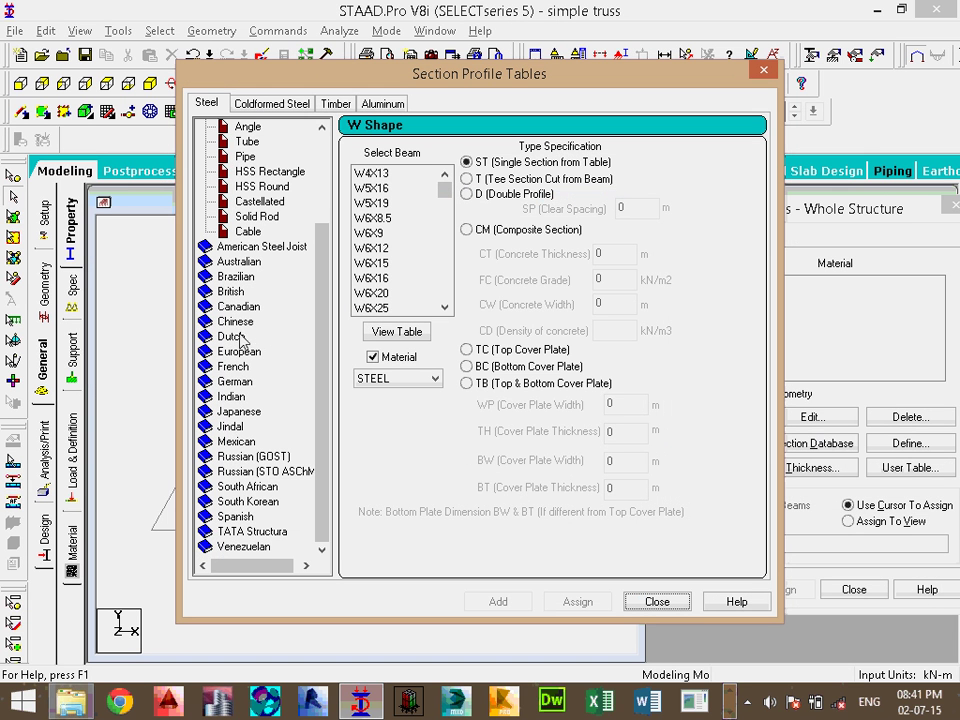
left_click(232, 397)
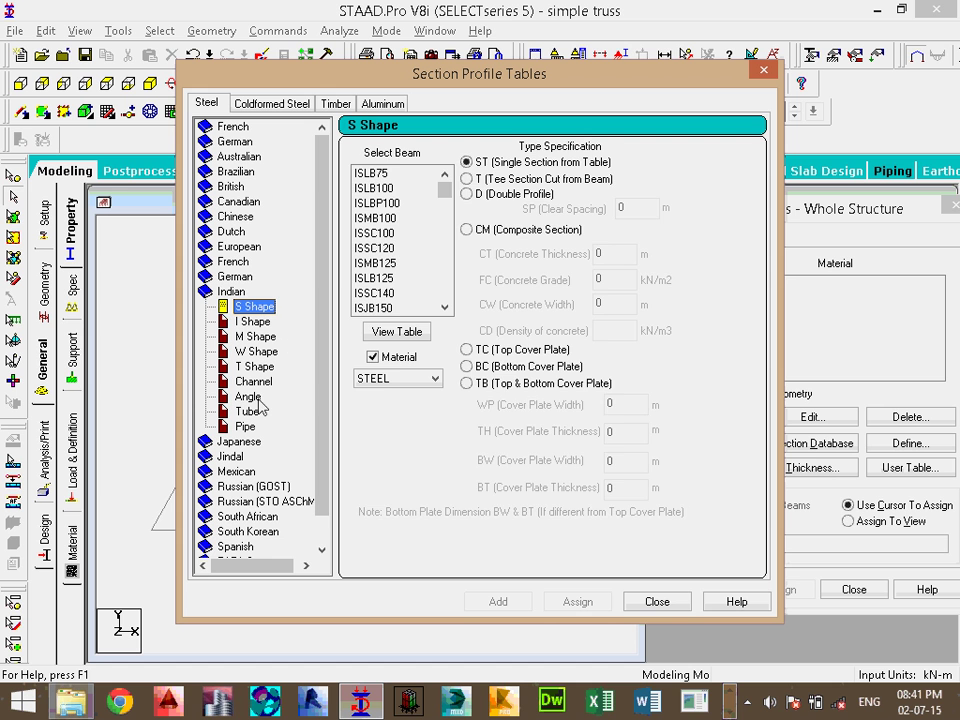
left_click(250, 398)
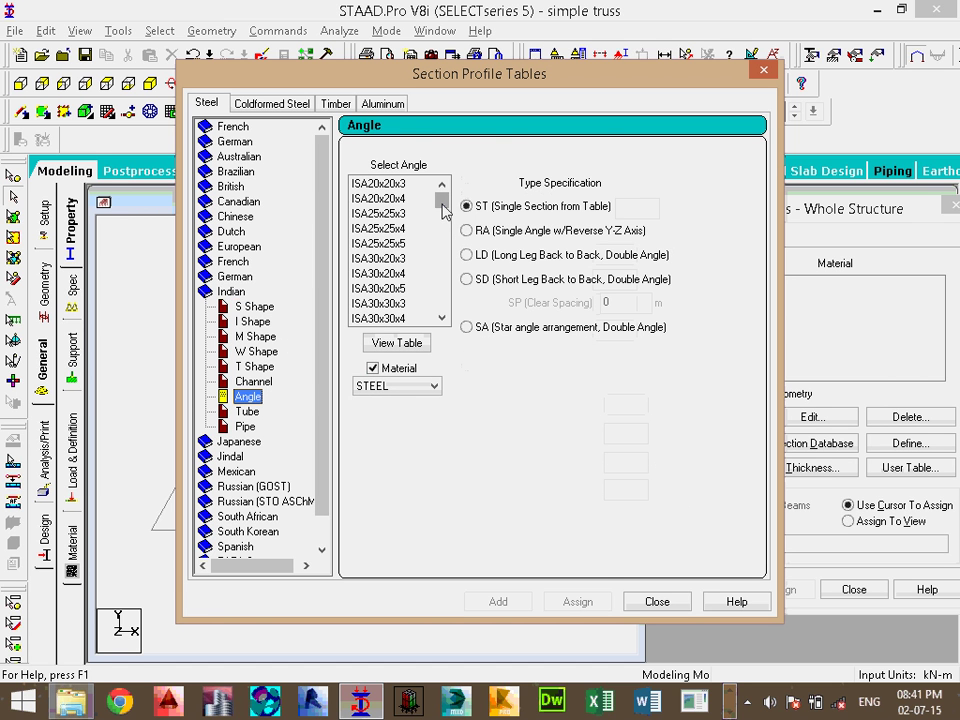
left_click_drag(444, 206, 443, 215)
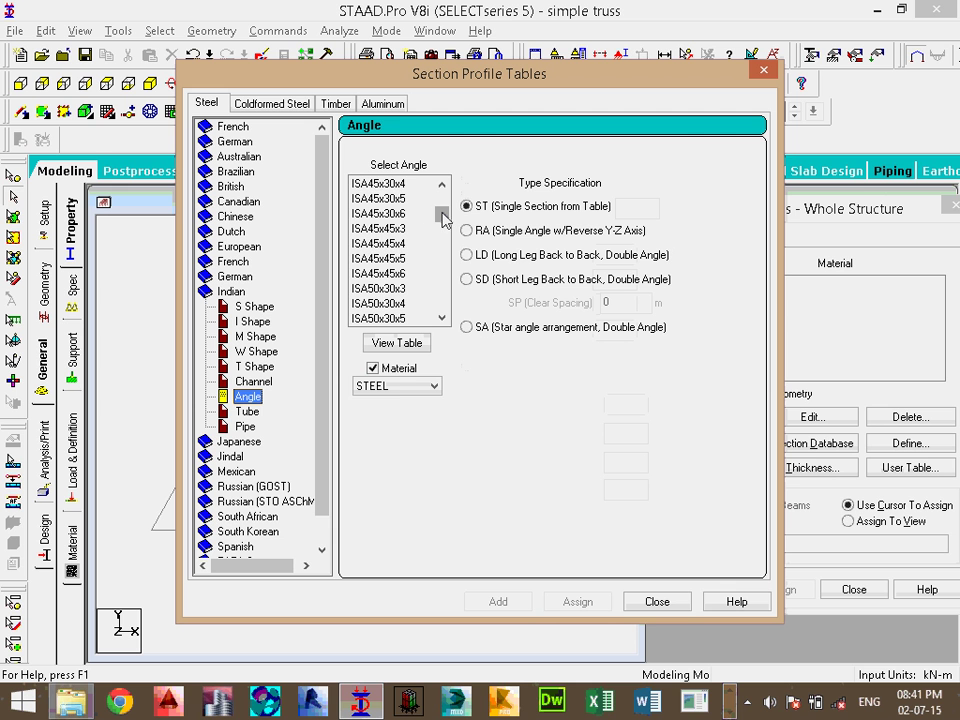
left_click_drag(443, 215, 445, 198)
left_click(385, 184)
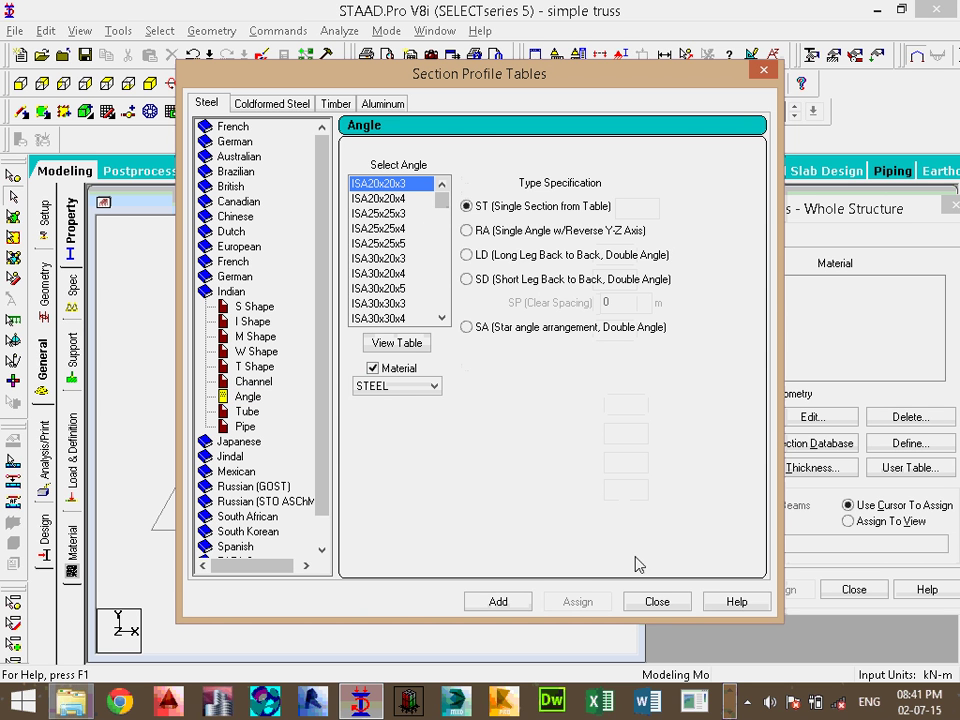
left_click(515, 604)
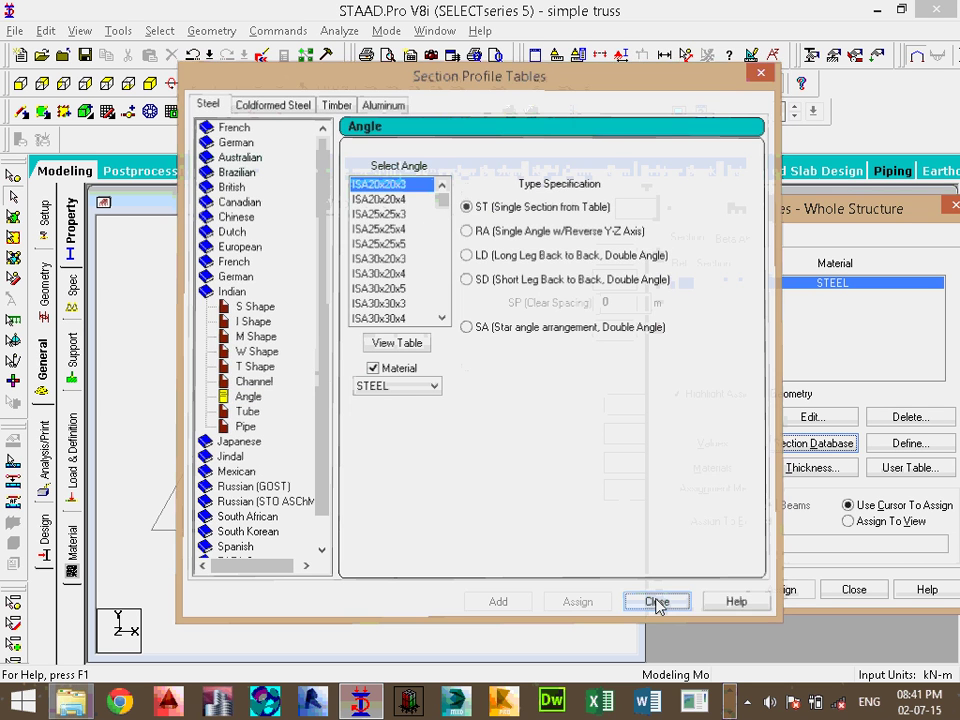
- Assign section R1 (ISA20x20x3) to both diagonals and the bottom chord
left_click(657, 601)
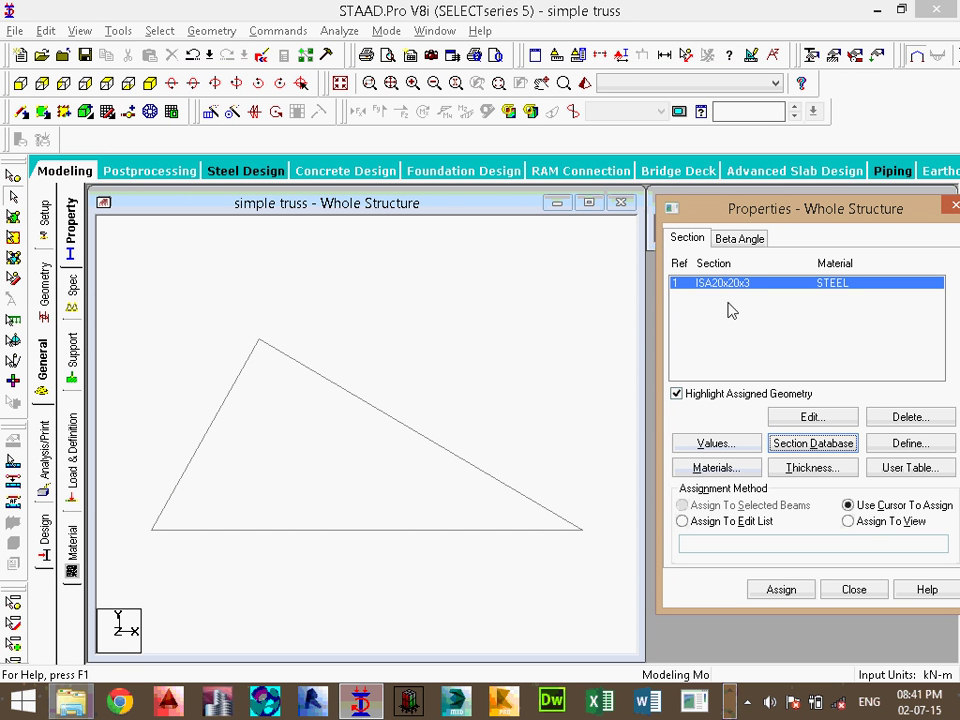
left_click(781, 590)
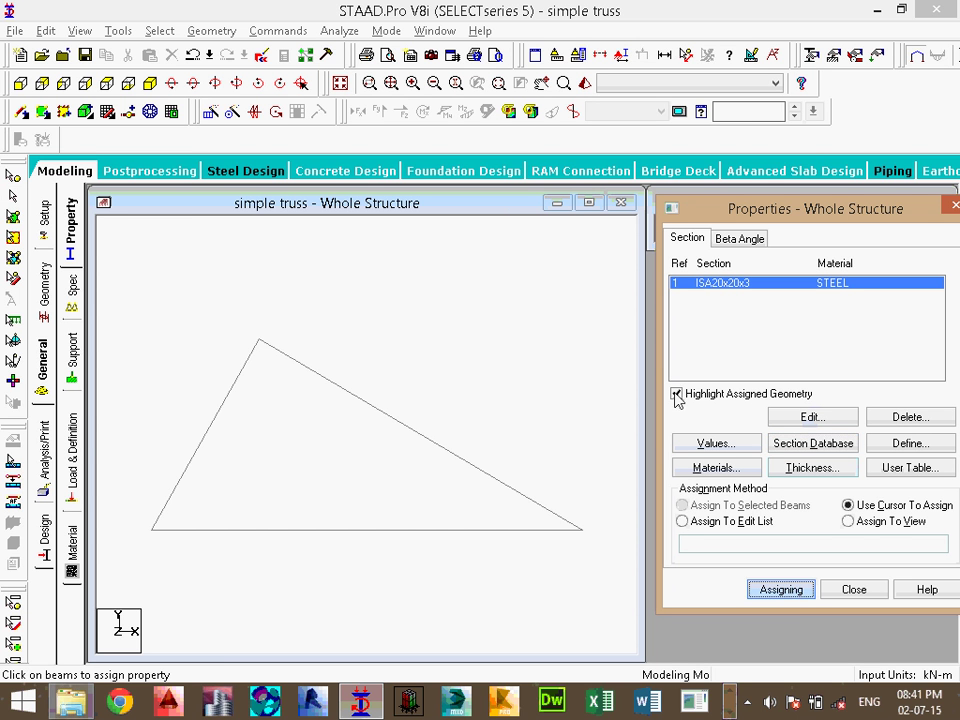
left_click(446, 449)
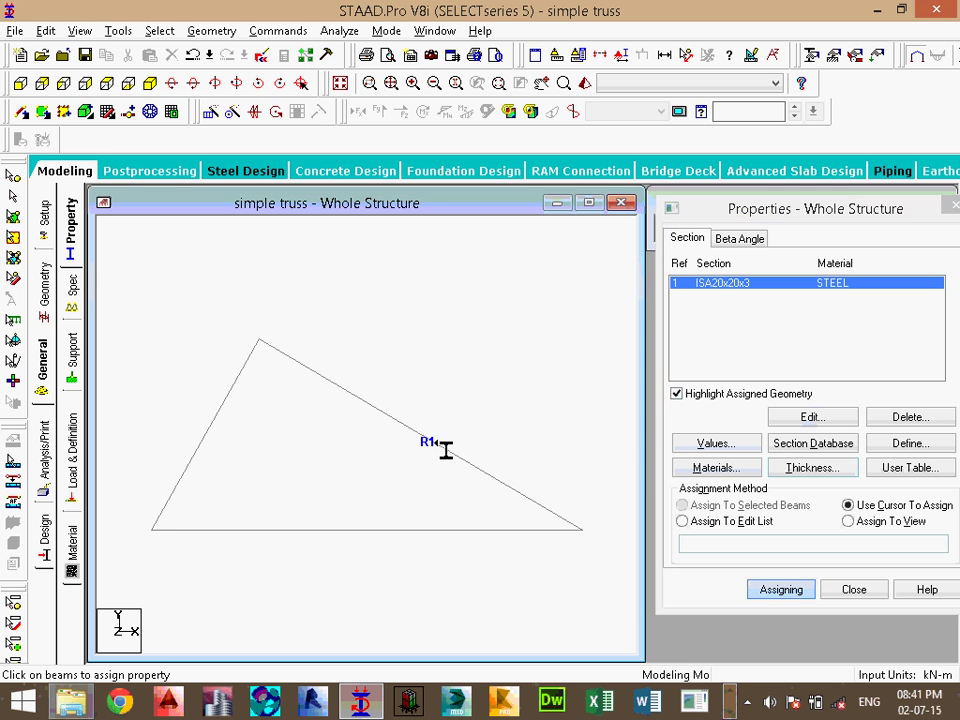
left_click(214, 428)
left_click(338, 536)
left_click(853, 590)
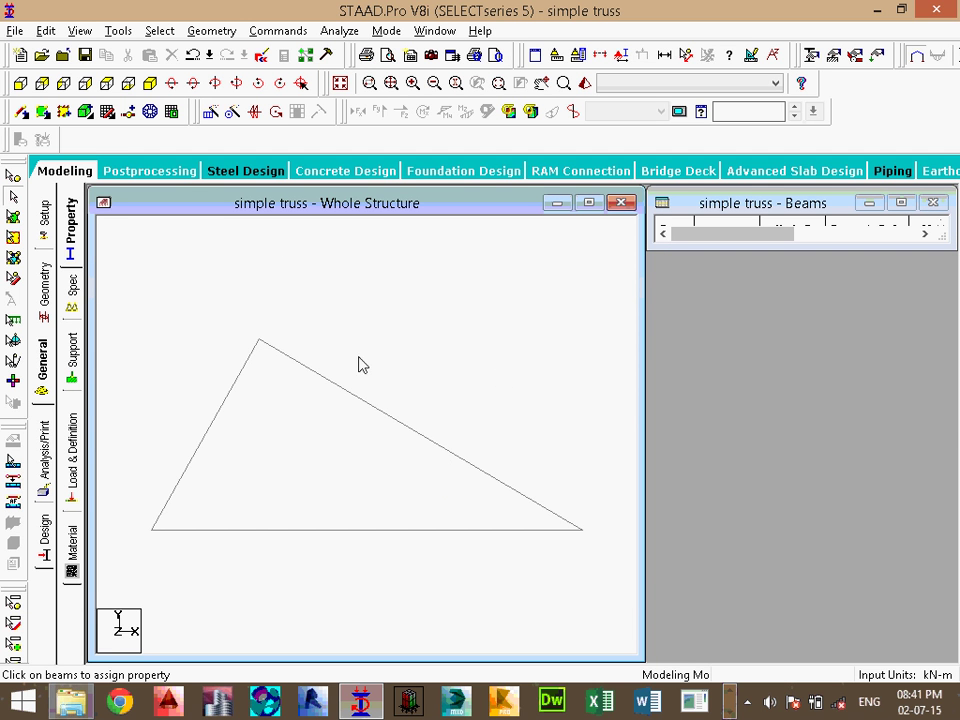
left_click(76, 350)
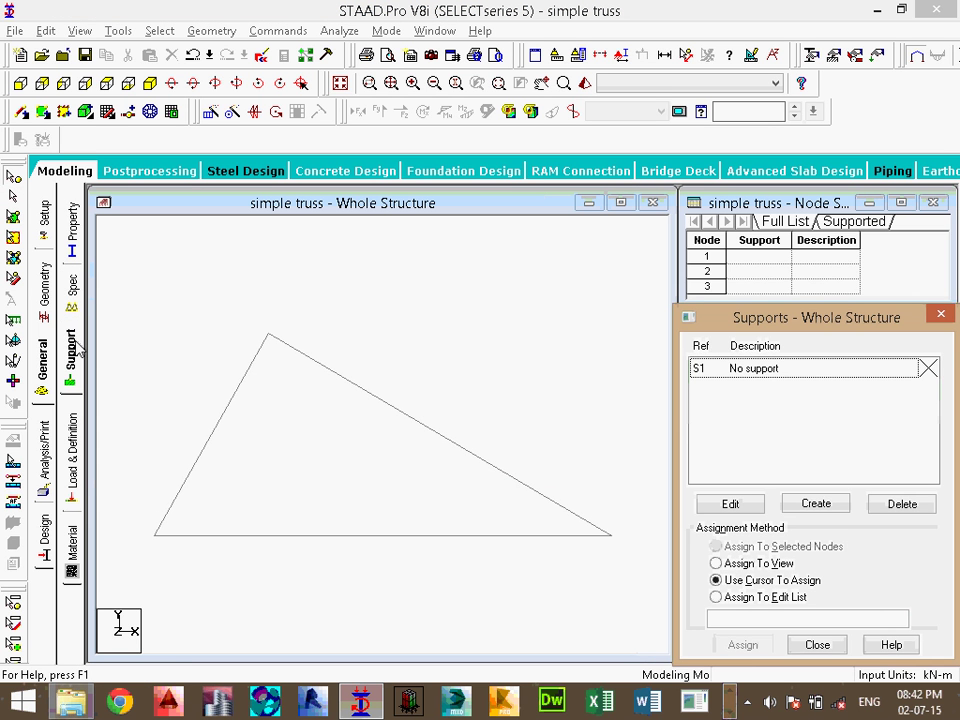
- Show the whole-structure Specifications dialog and move it higher on screen
left_click(71, 285)
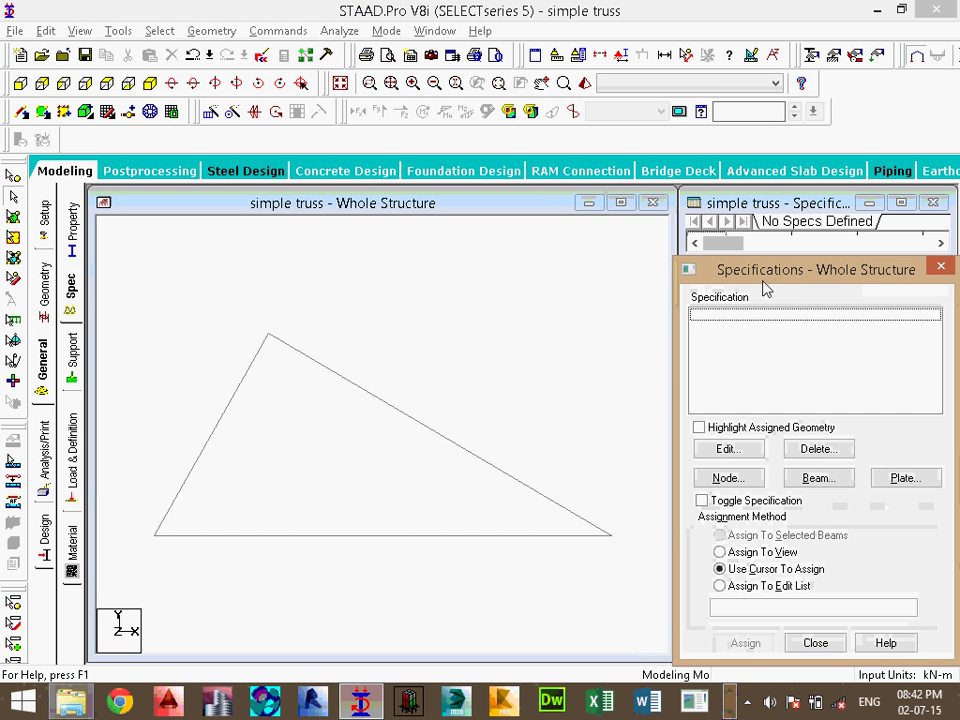
left_click_drag(789, 272, 785, 193)
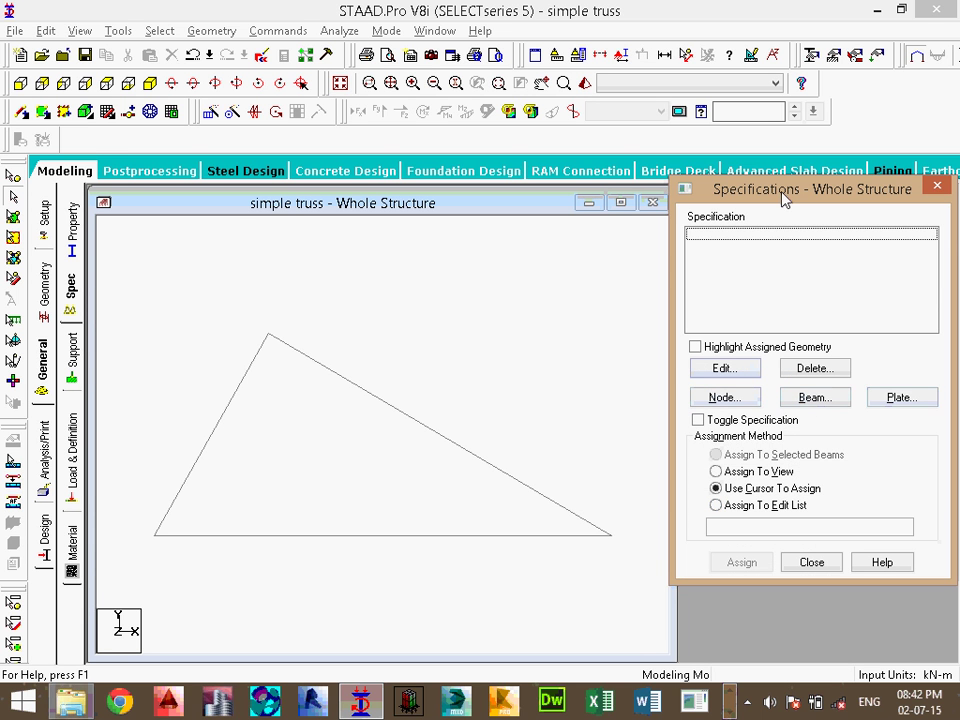
left_click_drag(784, 190, 789, 141)
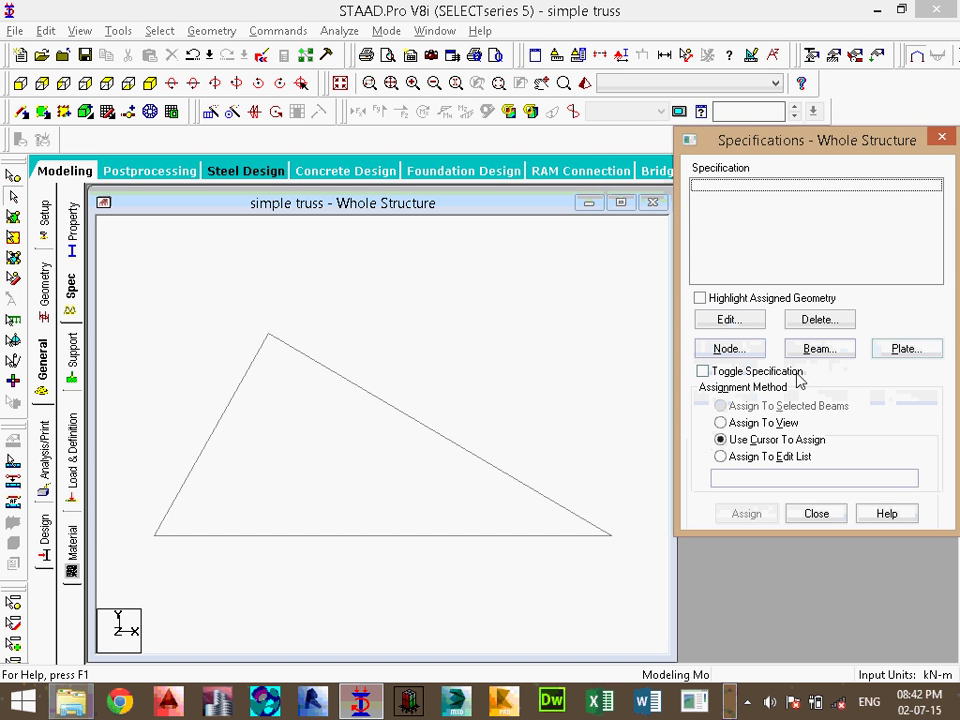
- Define a MEMBER TRUSS beam specification
left_click(819, 349)
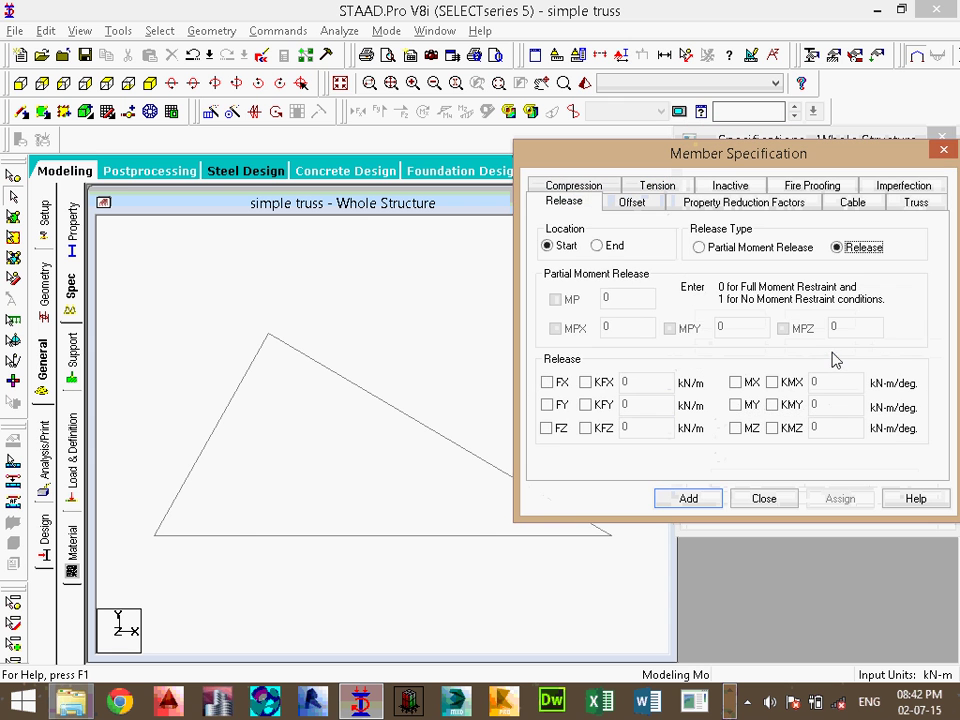
left_click(925, 210)
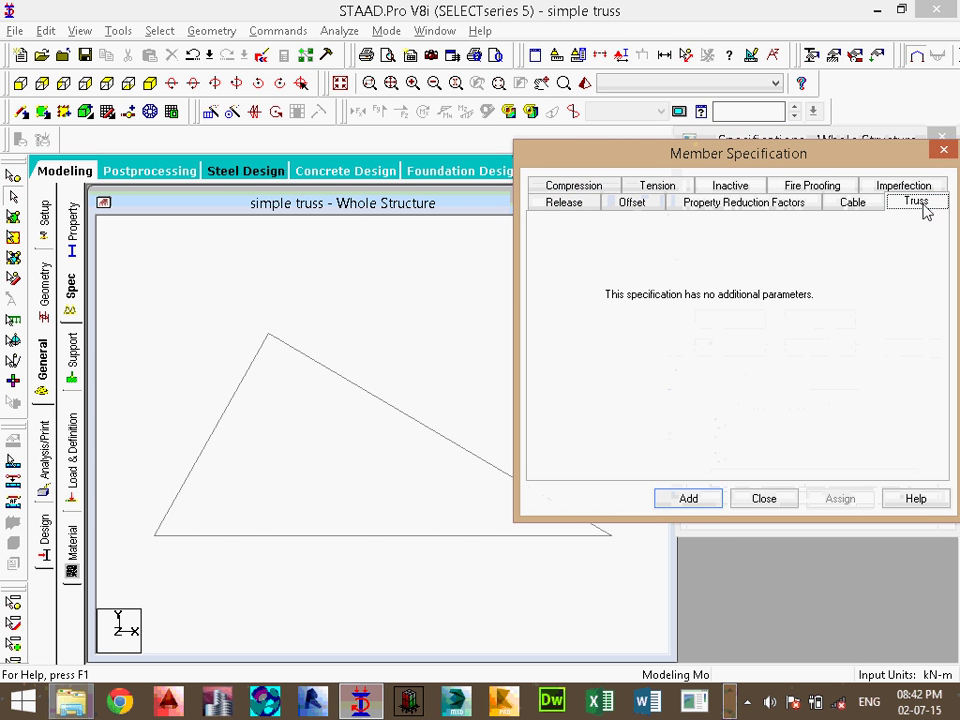
left_click_drag(807, 154, 829, 143)
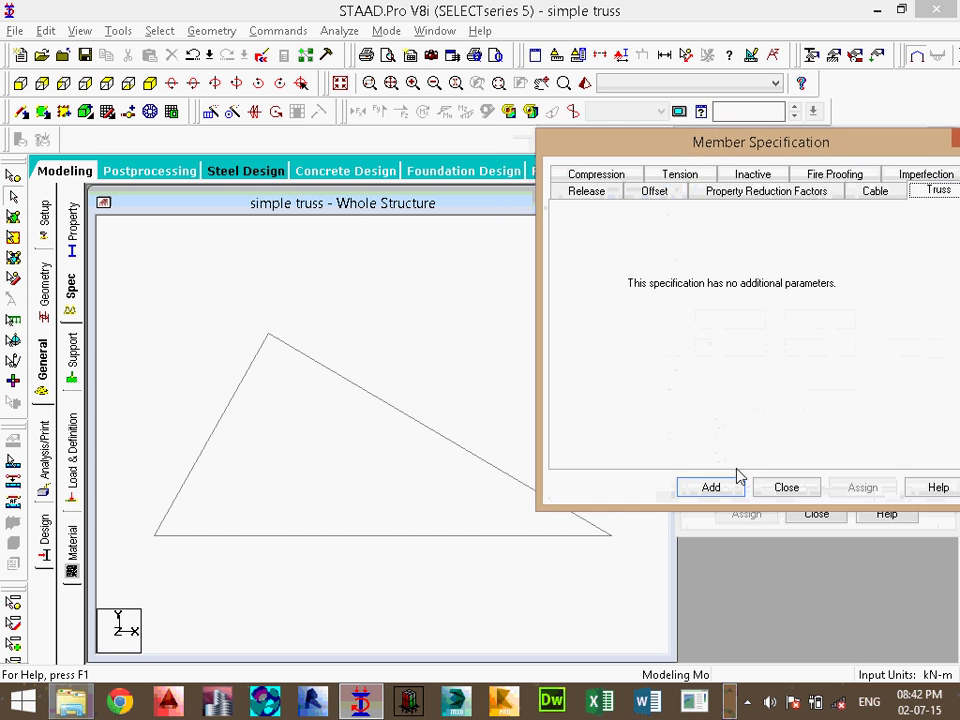
left_click(733, 491)
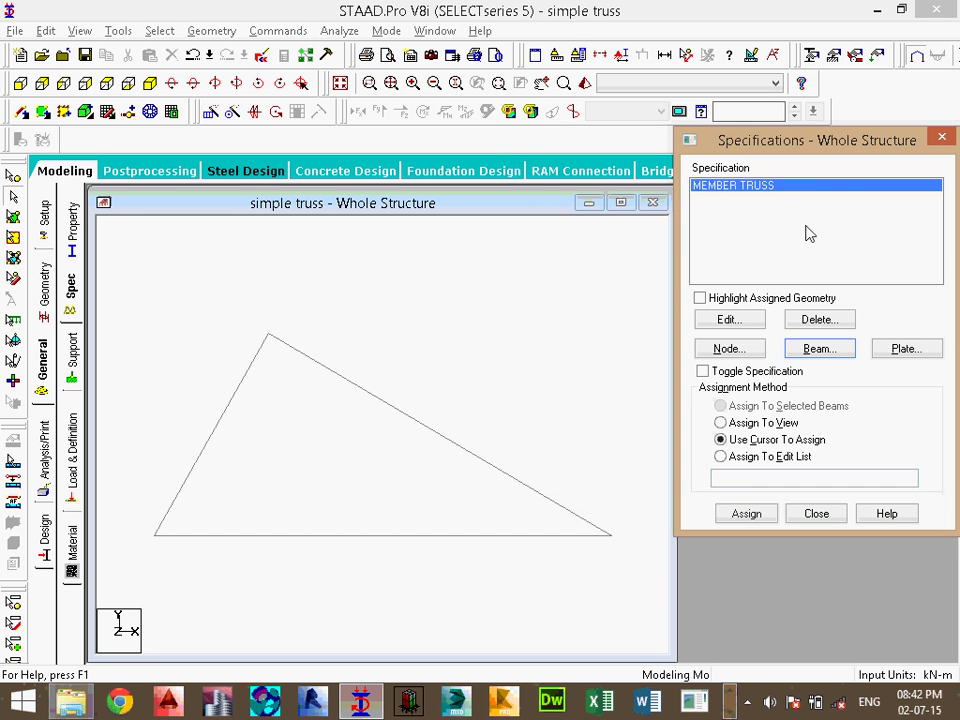
- Assign the truss specification to both diagonals and the bottom chord
left_click(747, 518)
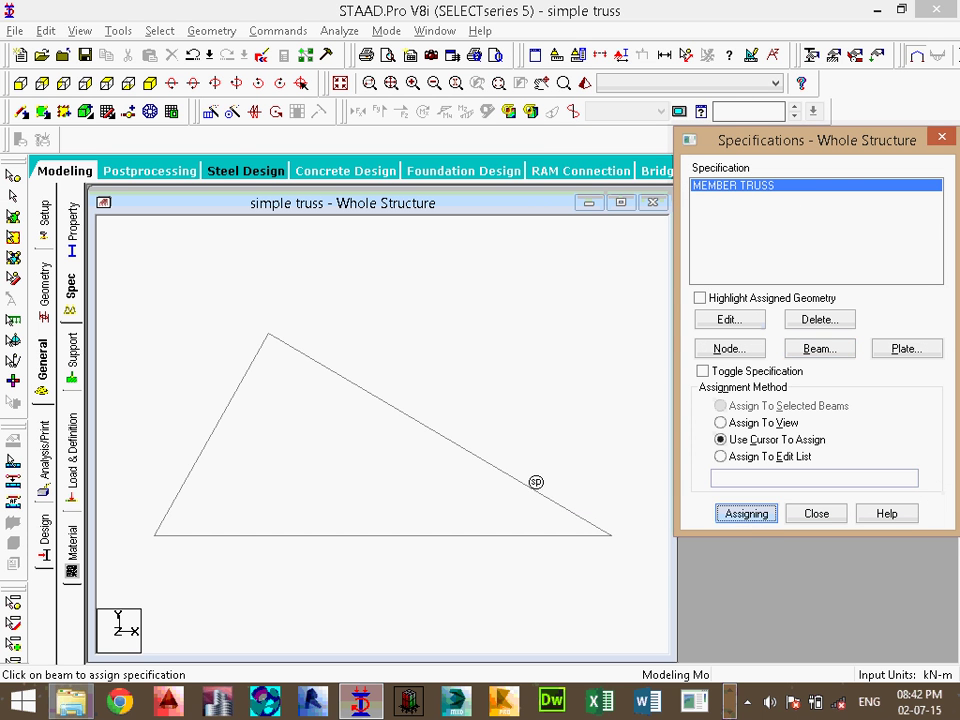
left_click(480, 457)
left_click(230, 411)
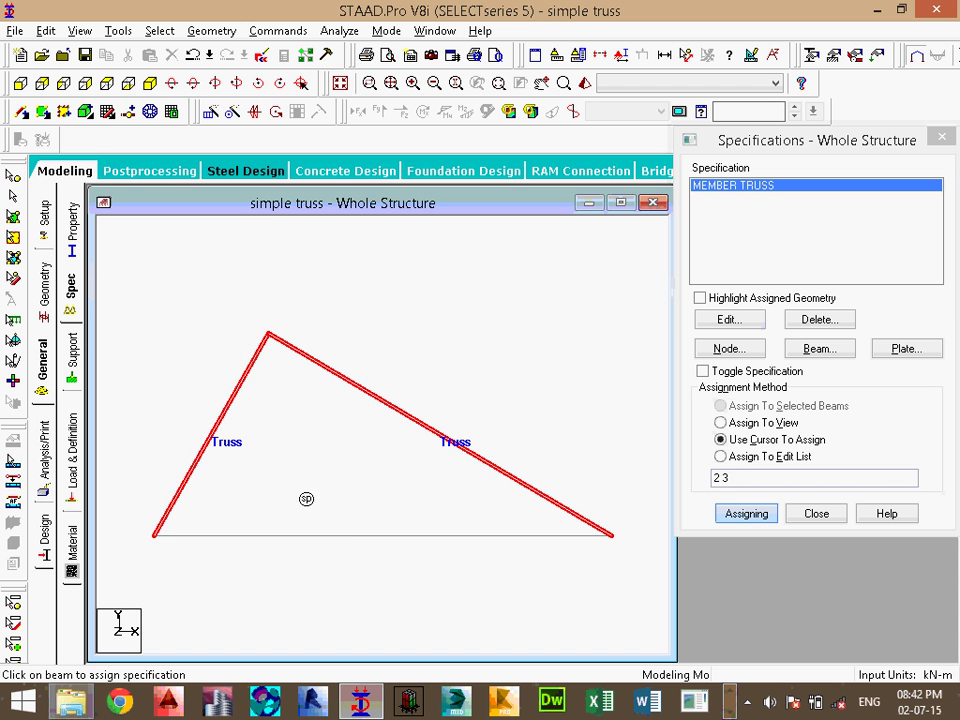
left_click(349, 537)
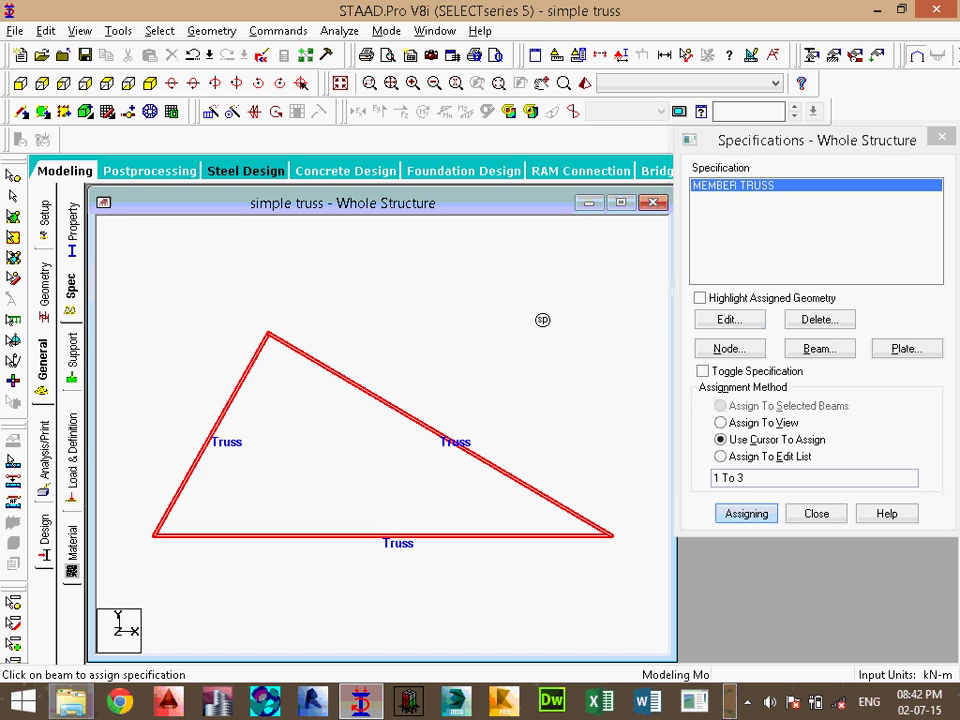
left_click(72, 352)
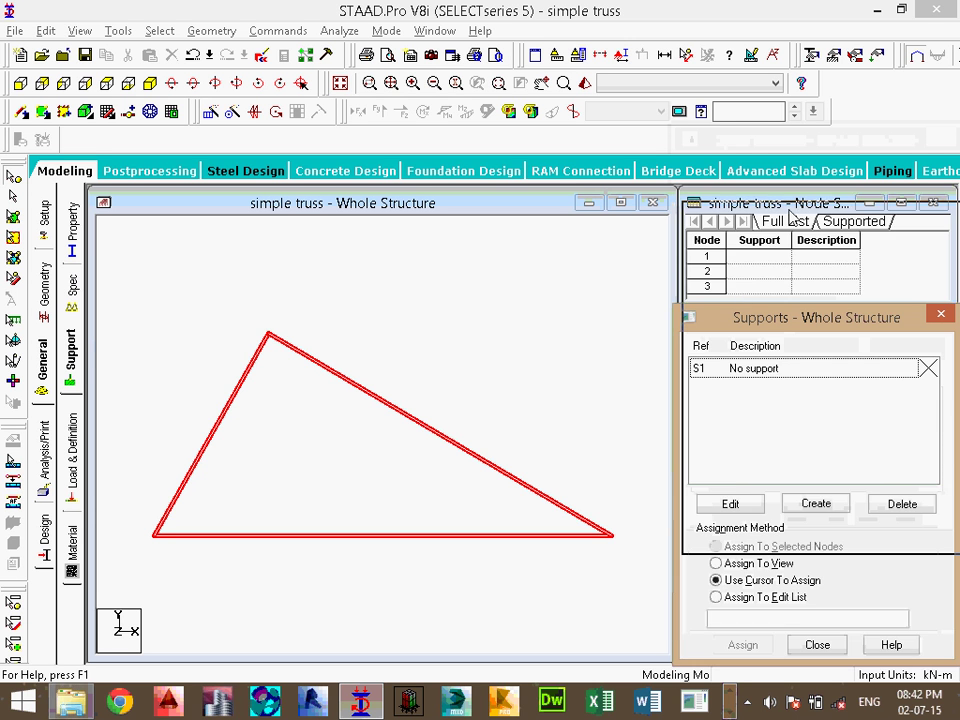
- Create Support 2 as Fixed But with FZ, MX, MY and MZ released
left_click_drag(787, 323, 792, 216)
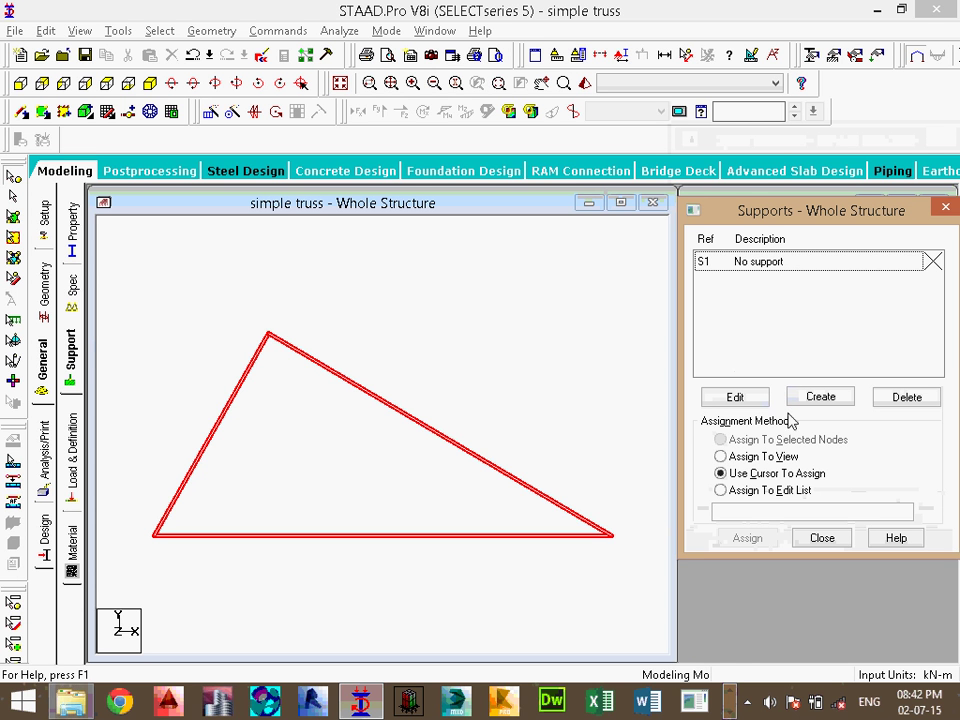
left_click(821, 397)
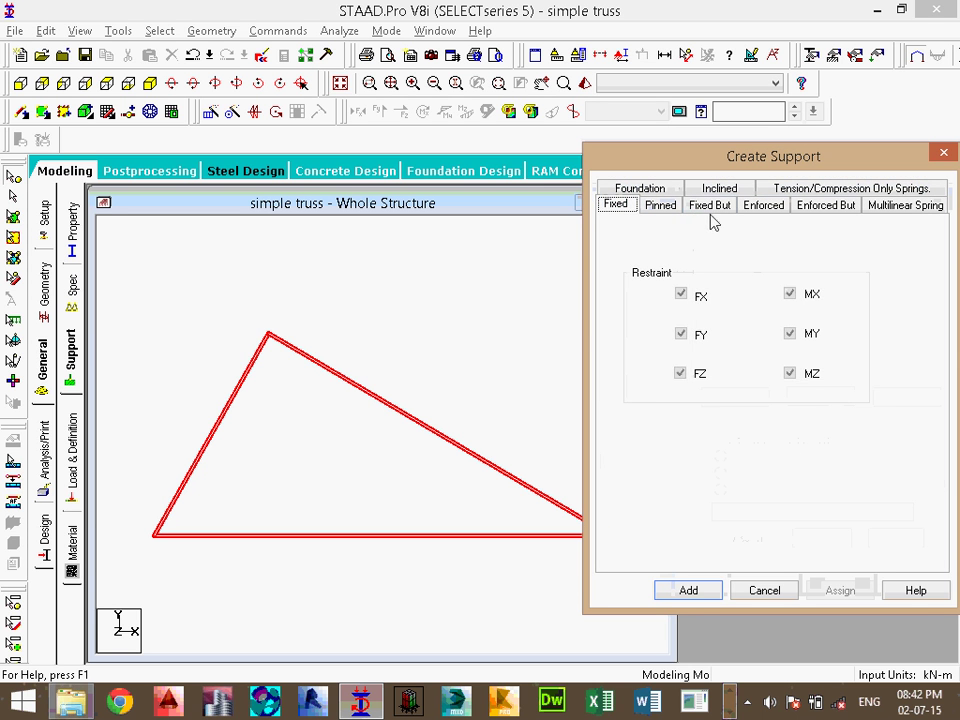
left_click(710, 205)
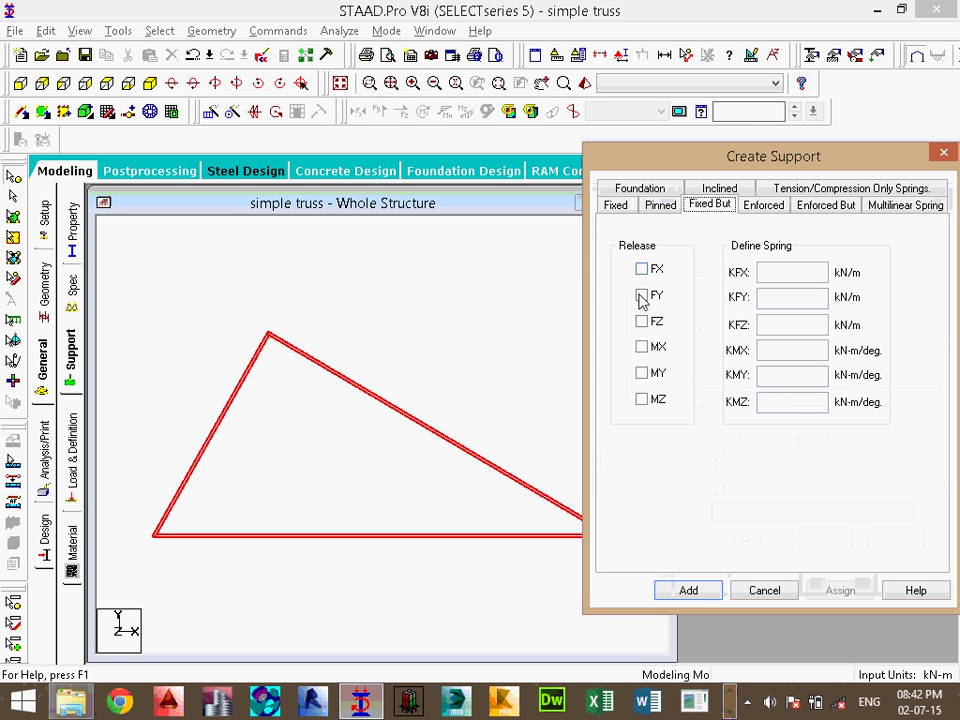
left_click(646, 328)
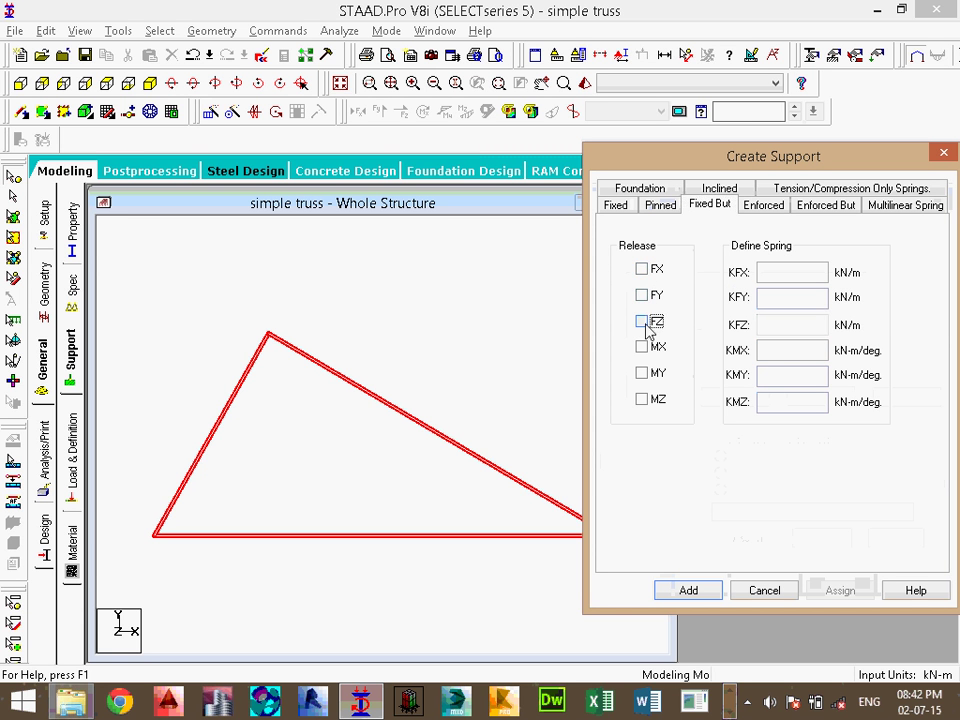
left_click(648, 348)
left_click(645, 374)
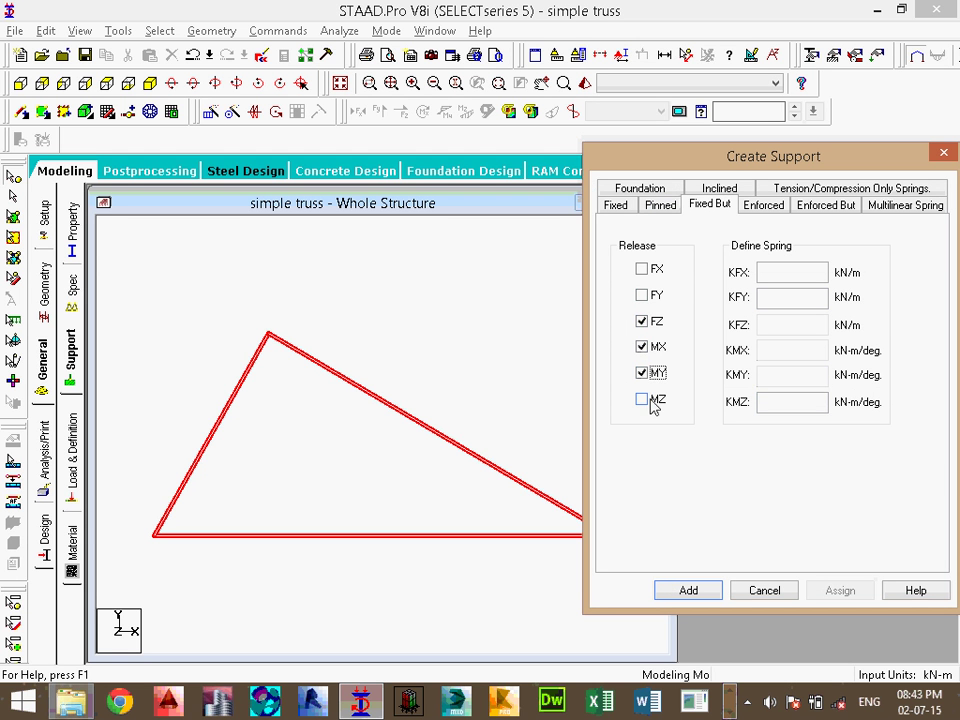
left_click(646, 401)
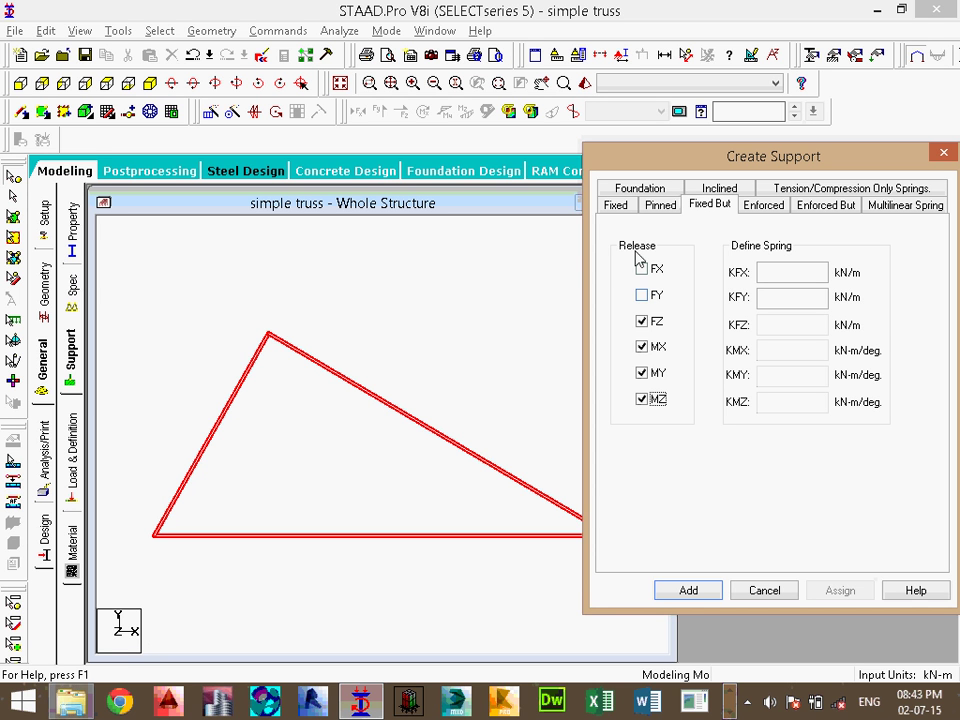
left_click(695, 594)
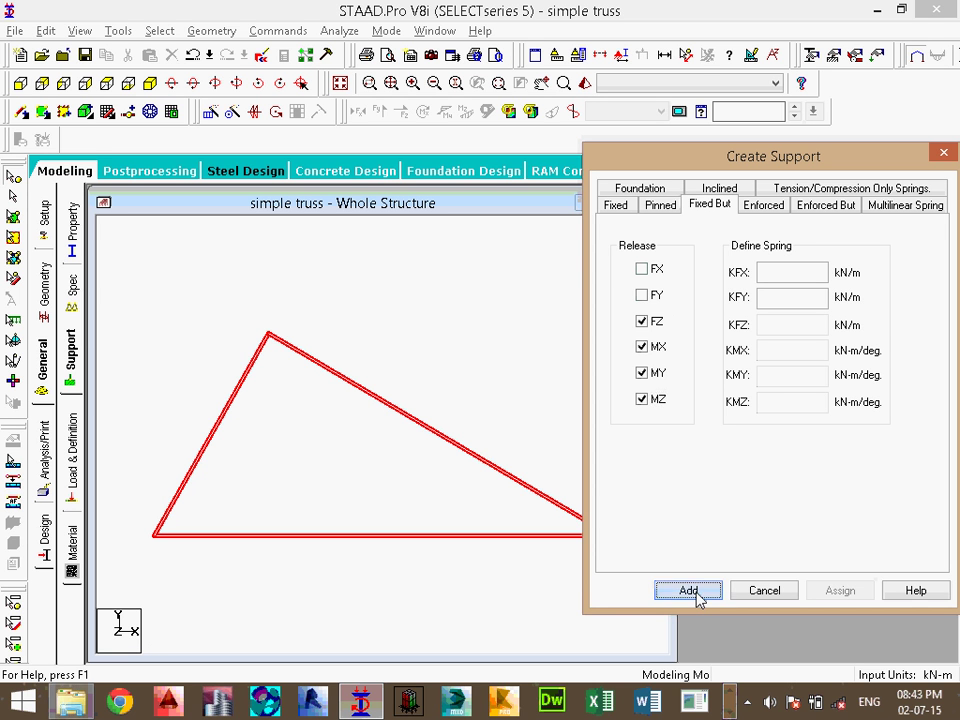
- Place Support 2 on the bottom-left node 1
left_click(775, 288)
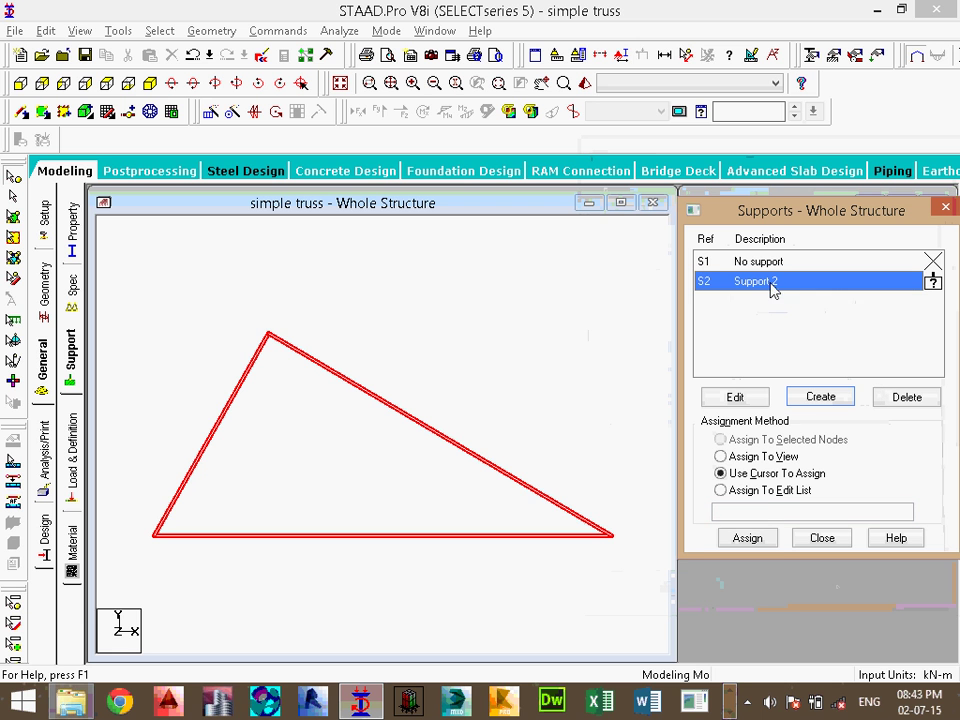
left_click(765, 540)
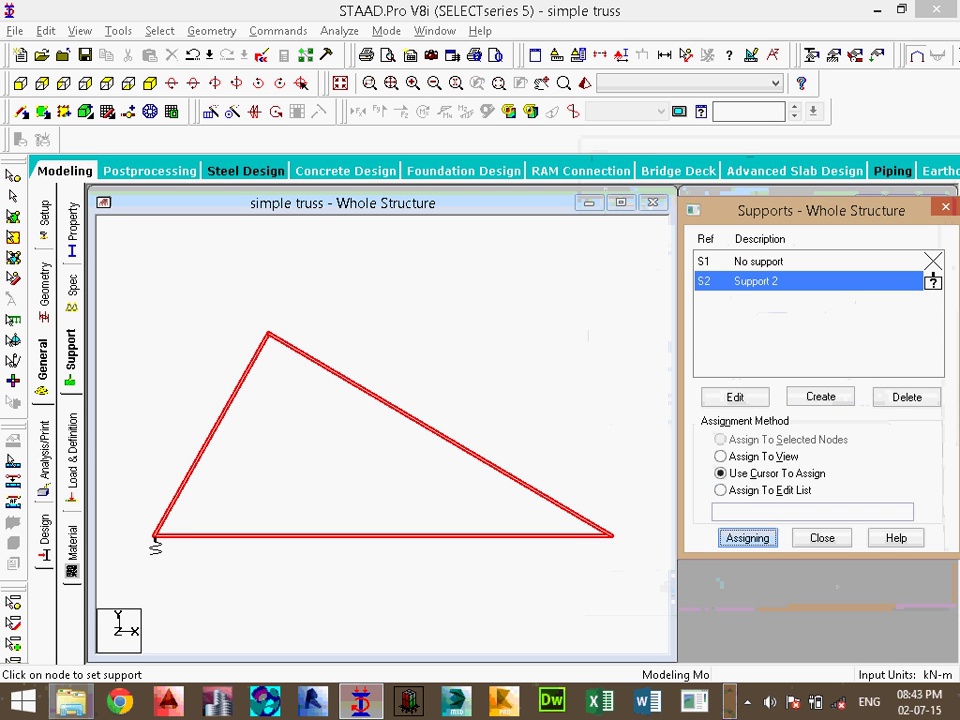
left_click(155, 540)
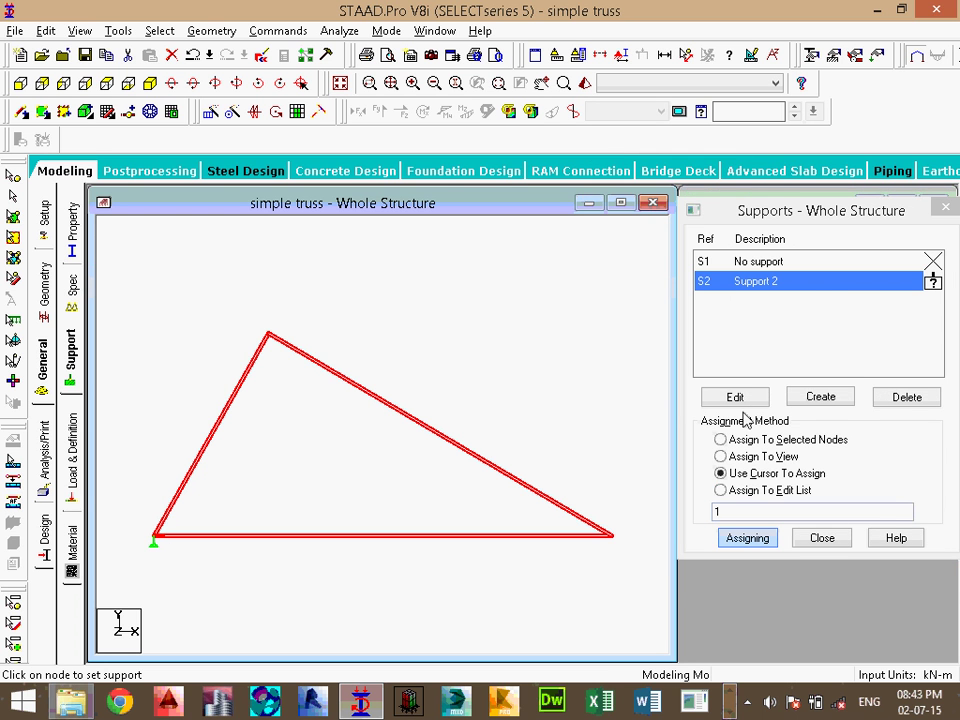
- Add Support 3 as a Fixed But support releasing FX, FZ, MX, MY and MZ
left_click(828, 399)
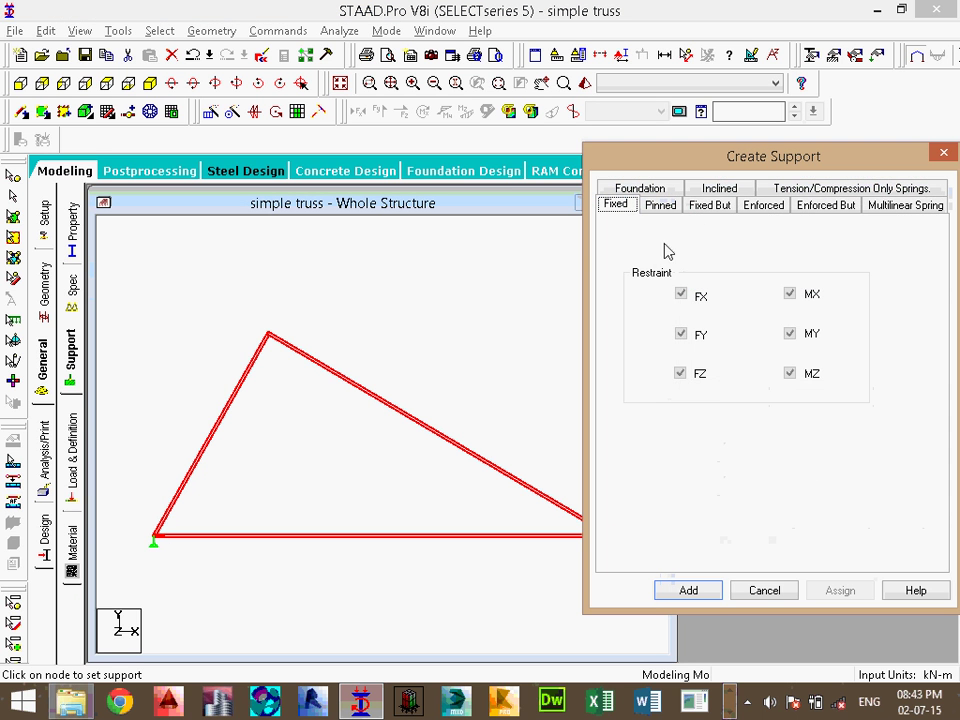
left_click(716, 205)
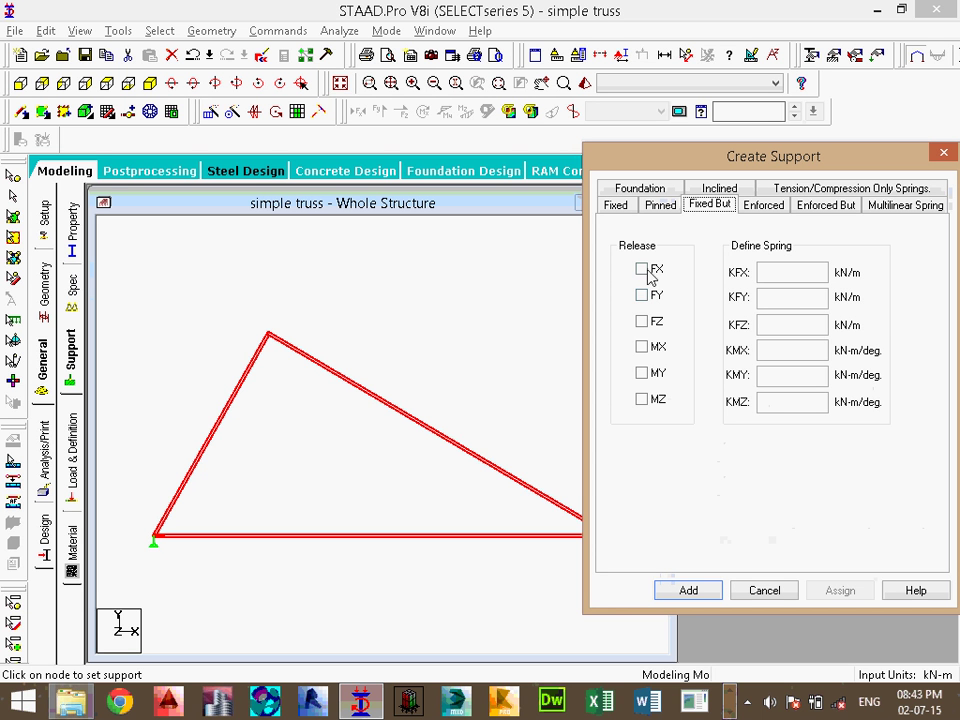
left_click(643, 270)
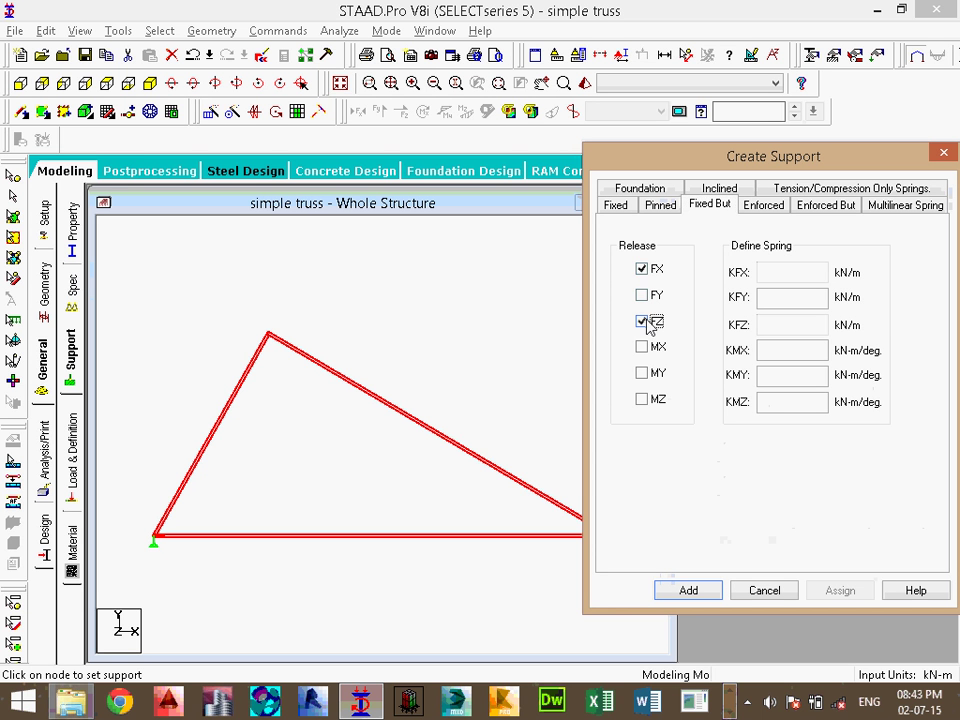
left_click(642, 322)
left_click(642, 347)
left_click(643, 374)
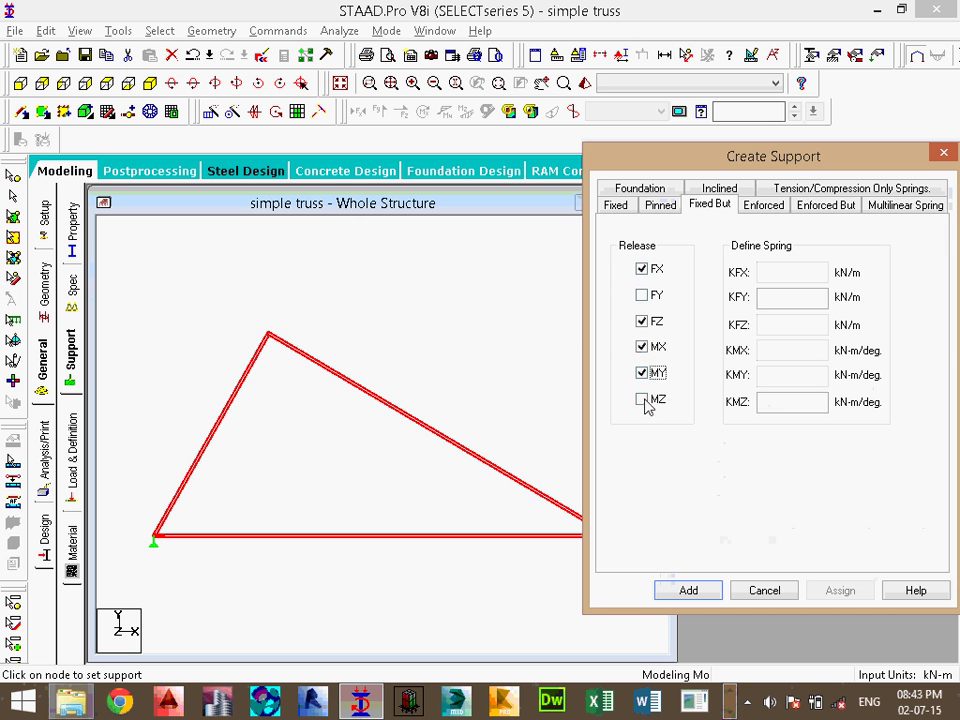
left_click(643, 400)
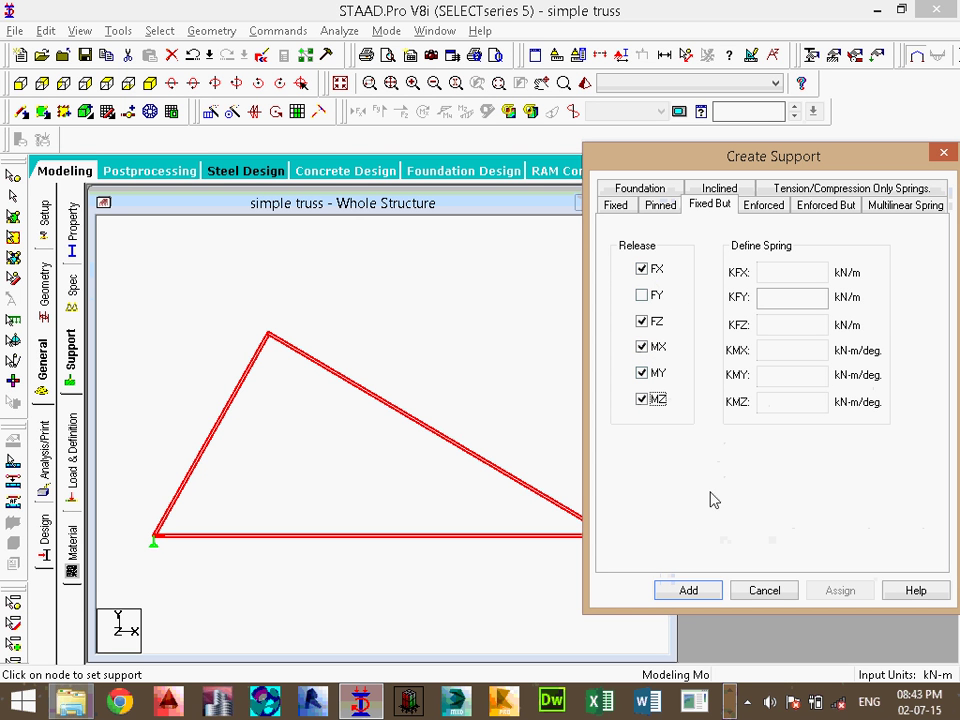
left_click(710, 591)
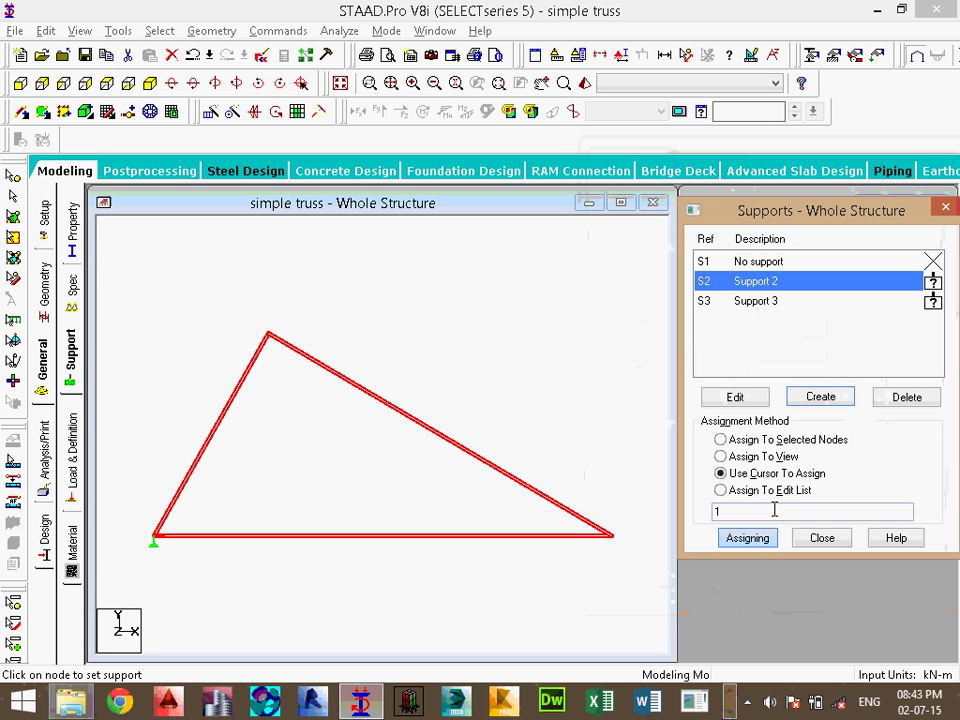
- Assign Support 3 to node 2 so both bottom corners of the truss are supported
left_click(750, 540)
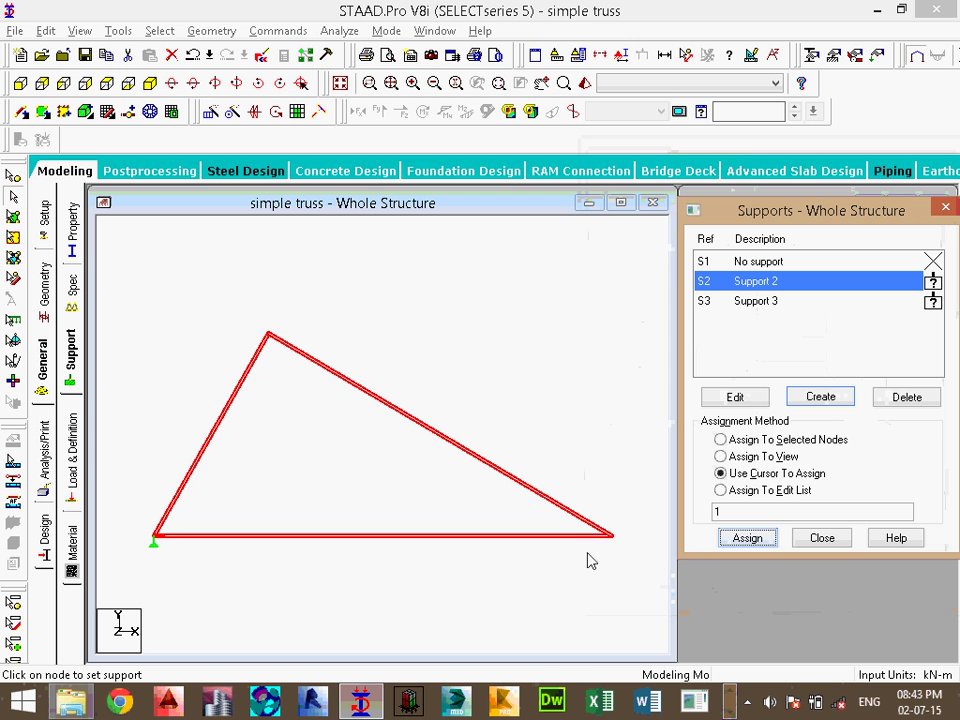
left_click(748, 538)
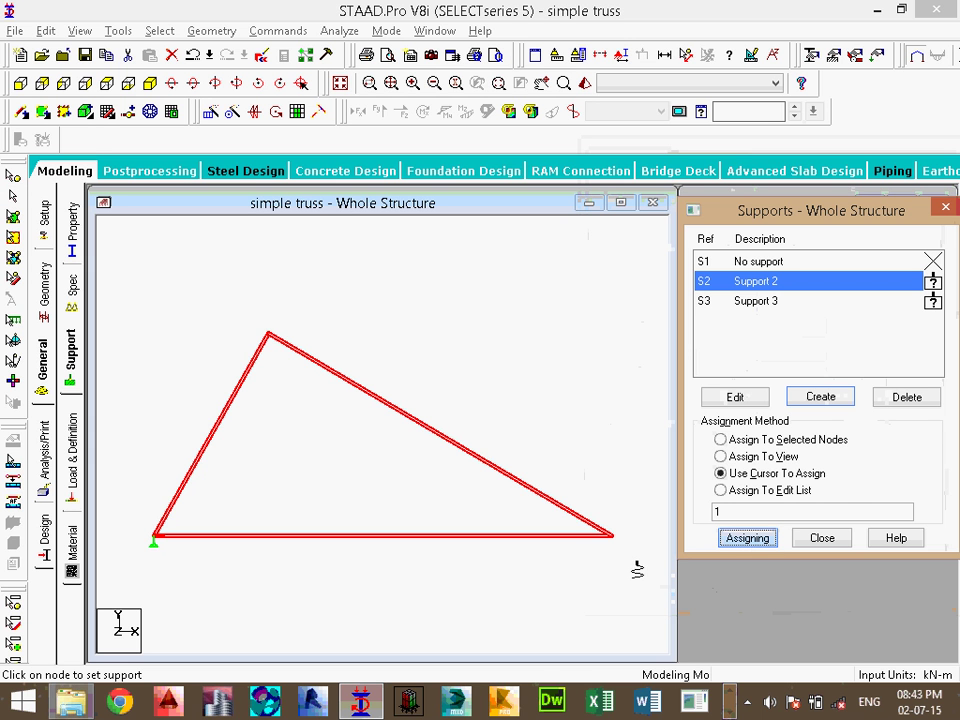
left_click(612, 542)
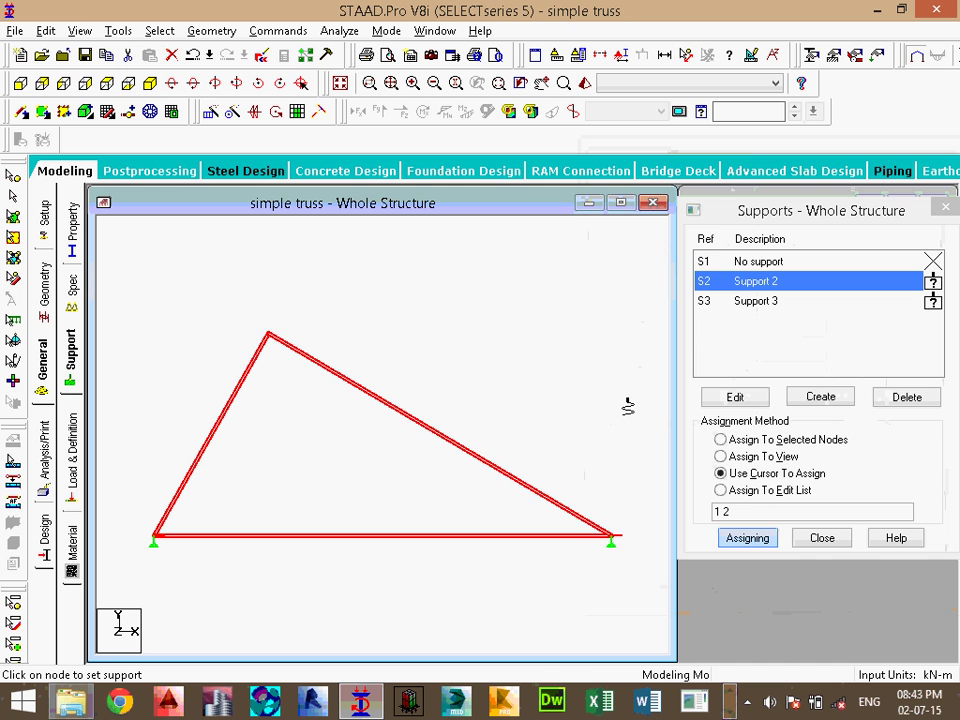
left_click(770, 301)
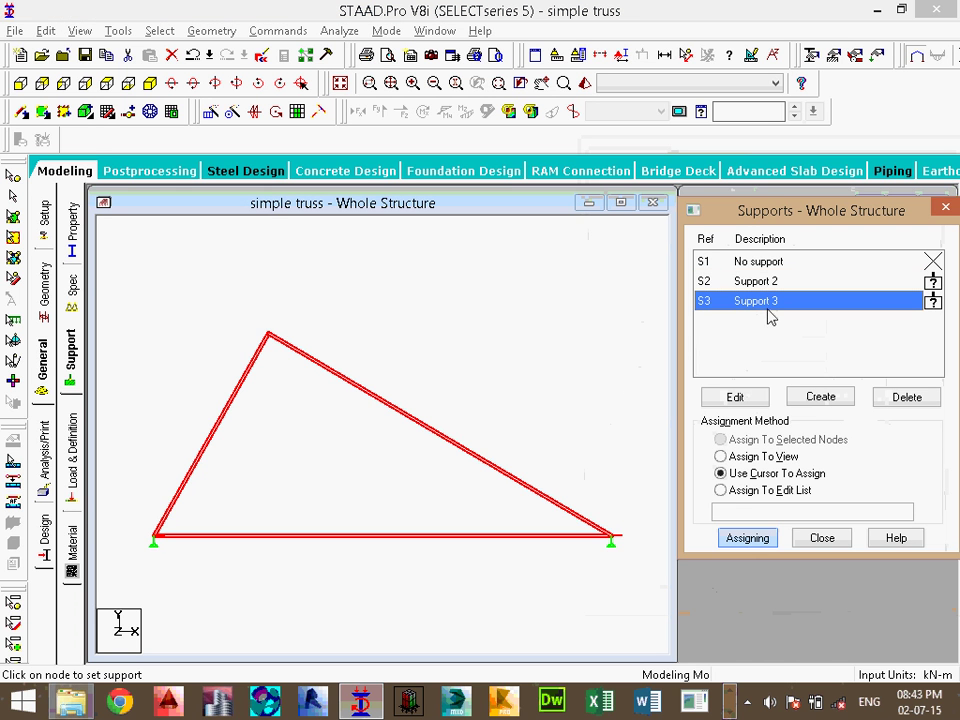
left_click(611, 542)
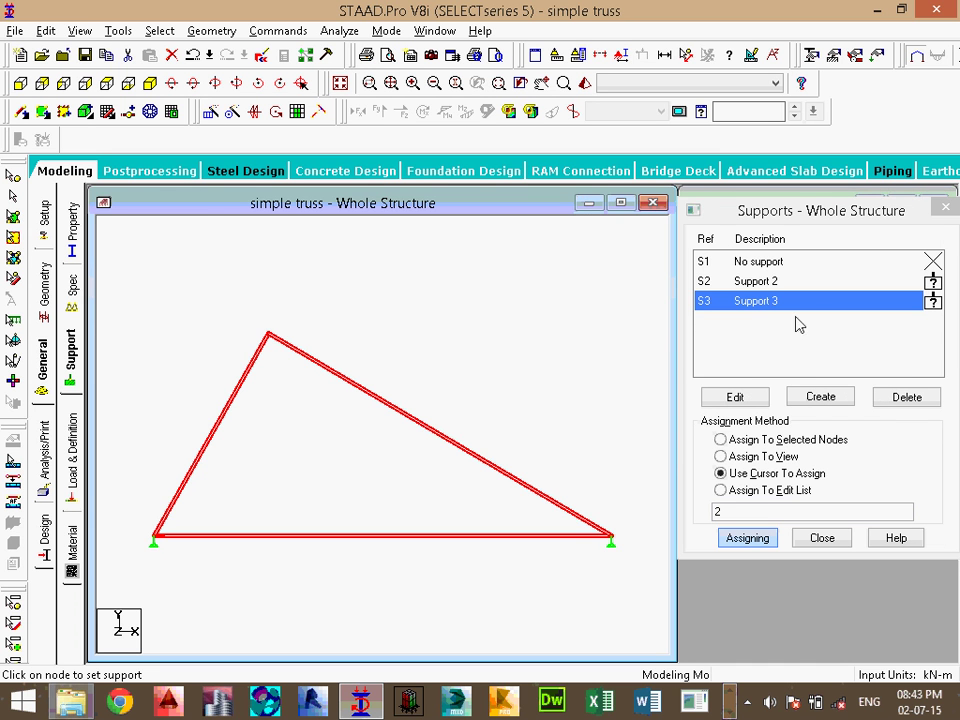
left_click(770, 284)
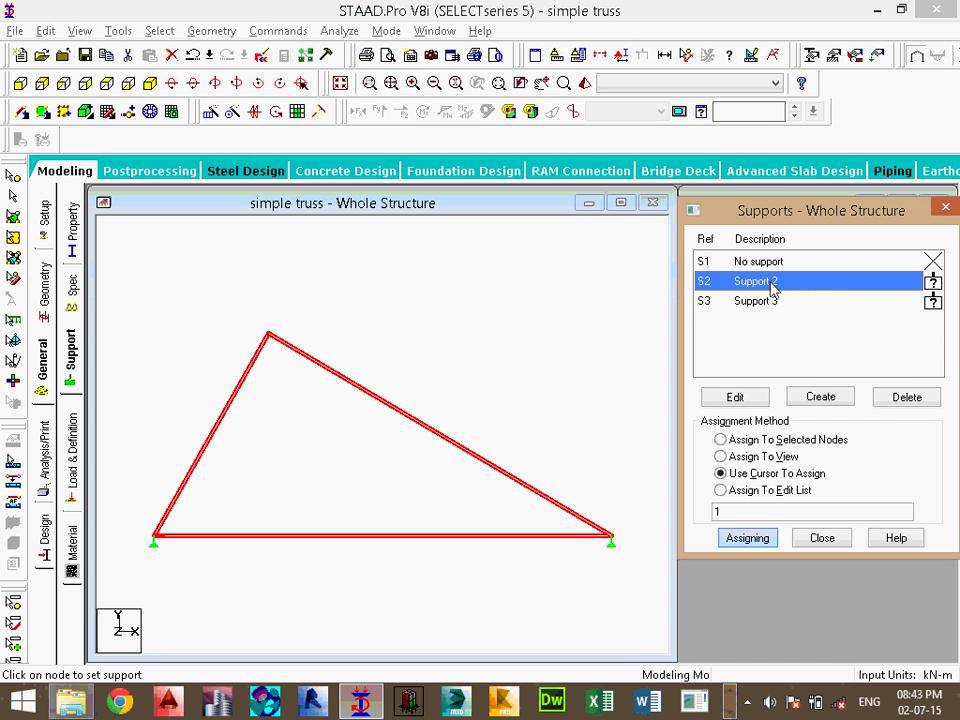
left_click(606, 383)
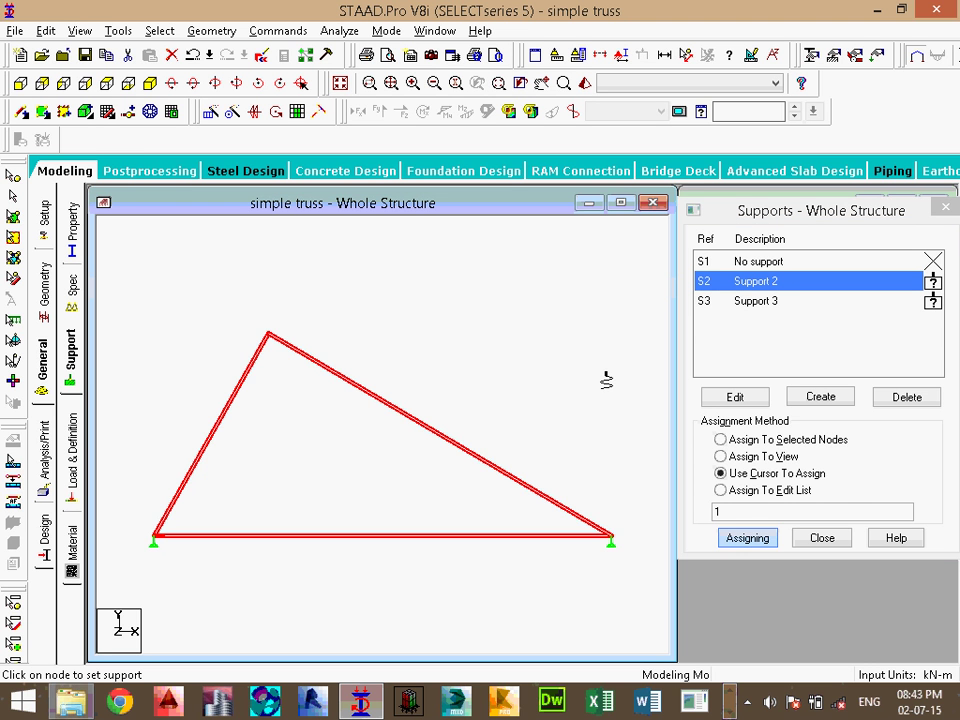
key("Escape")
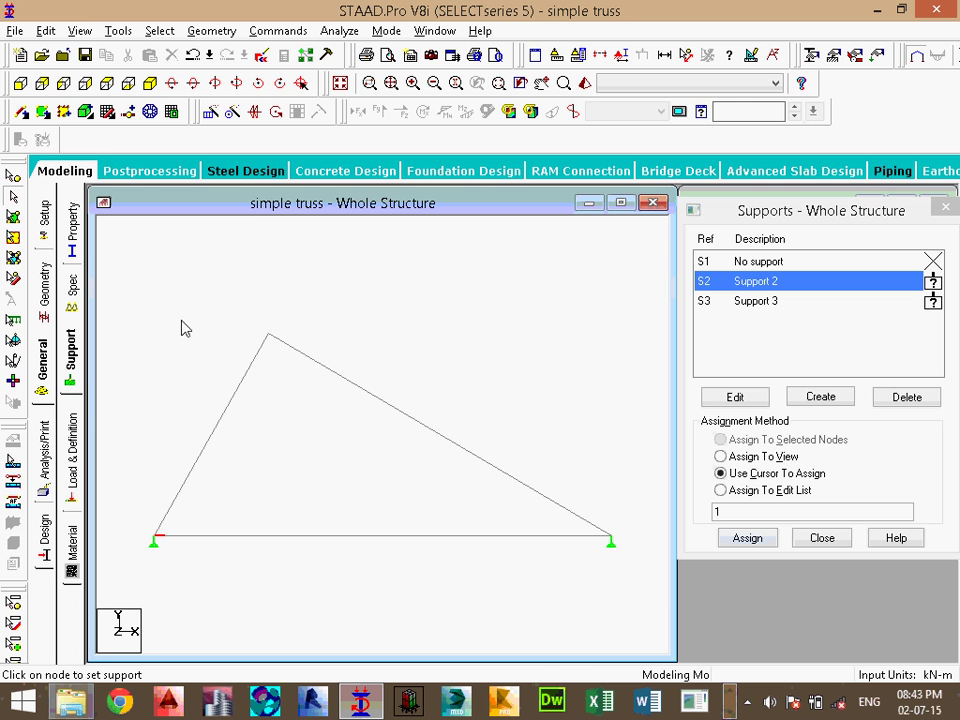
- Save the truss model and bring up the Add New: Load Cases dialog
left_click(72, 458)
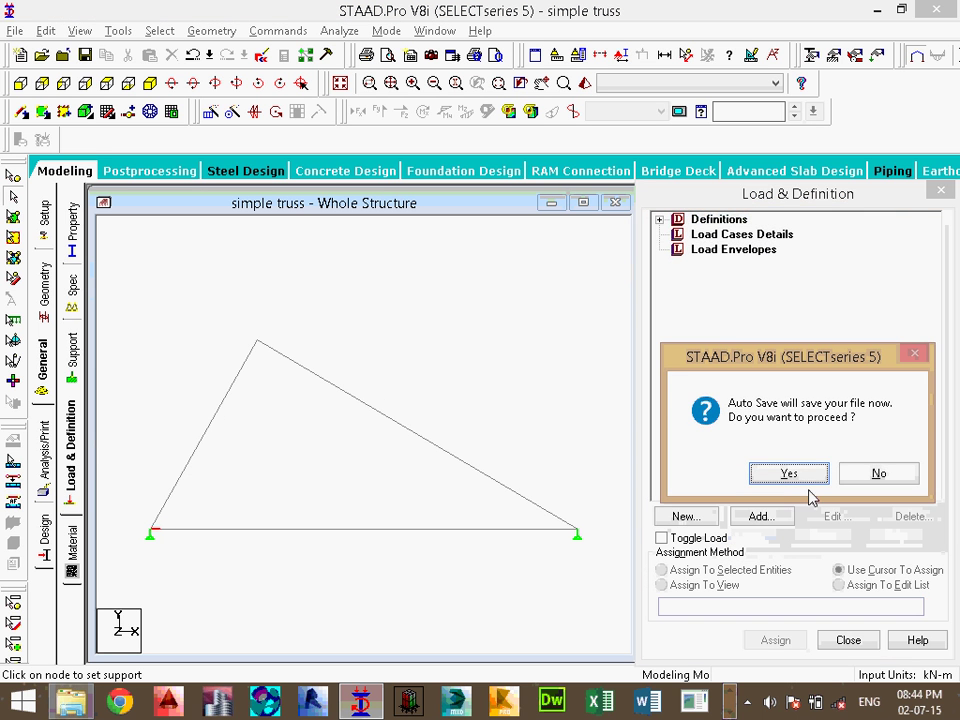
left_click(789, 474)
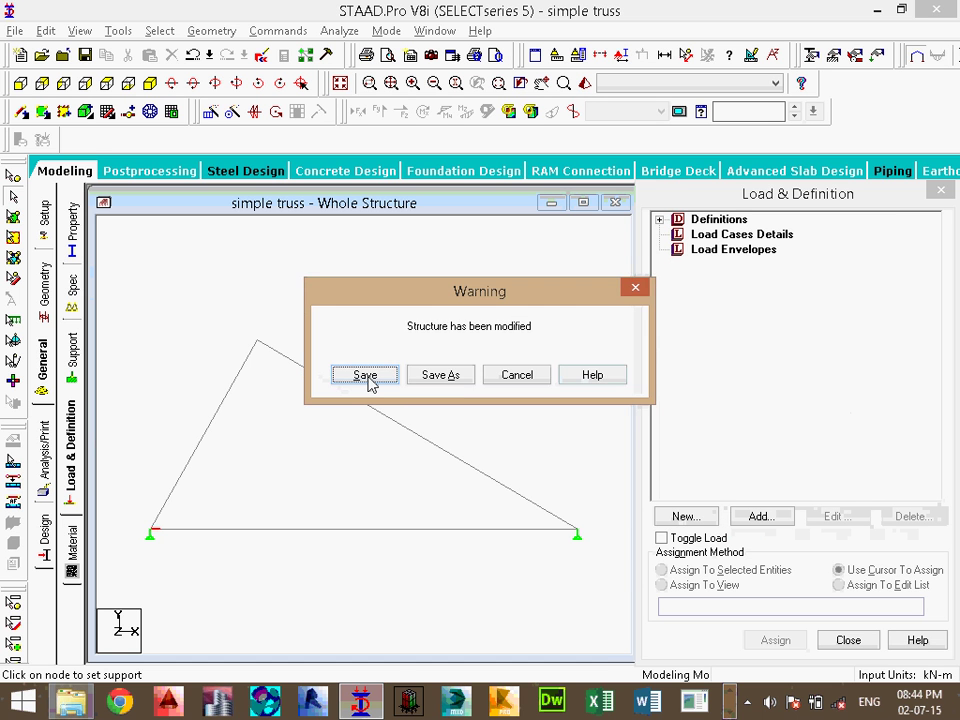
left_click(369, 382)
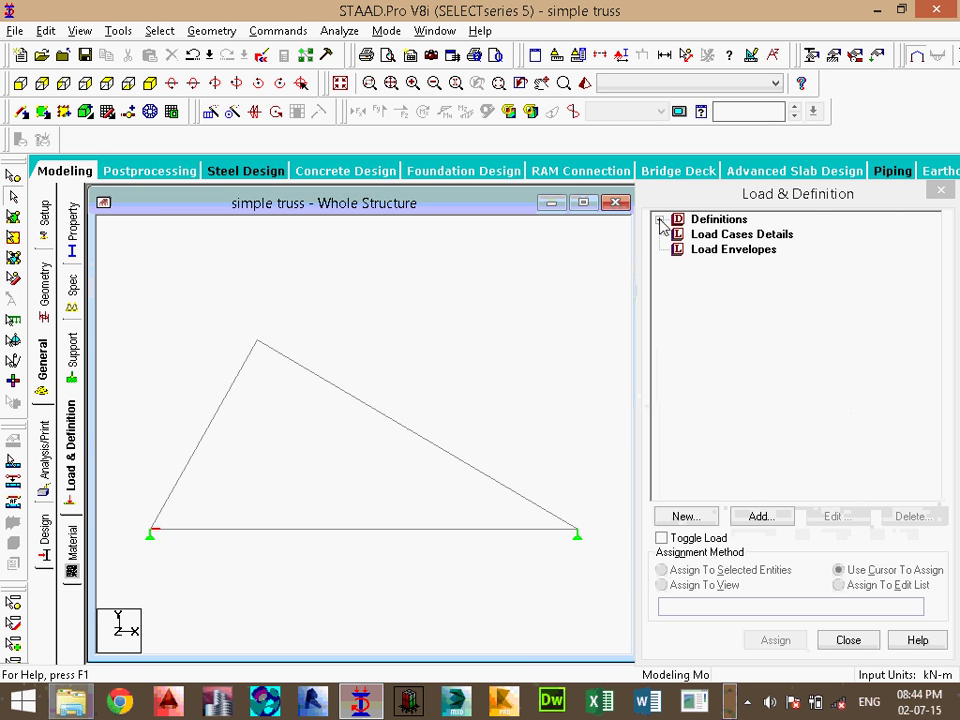
left_click(715, 238)
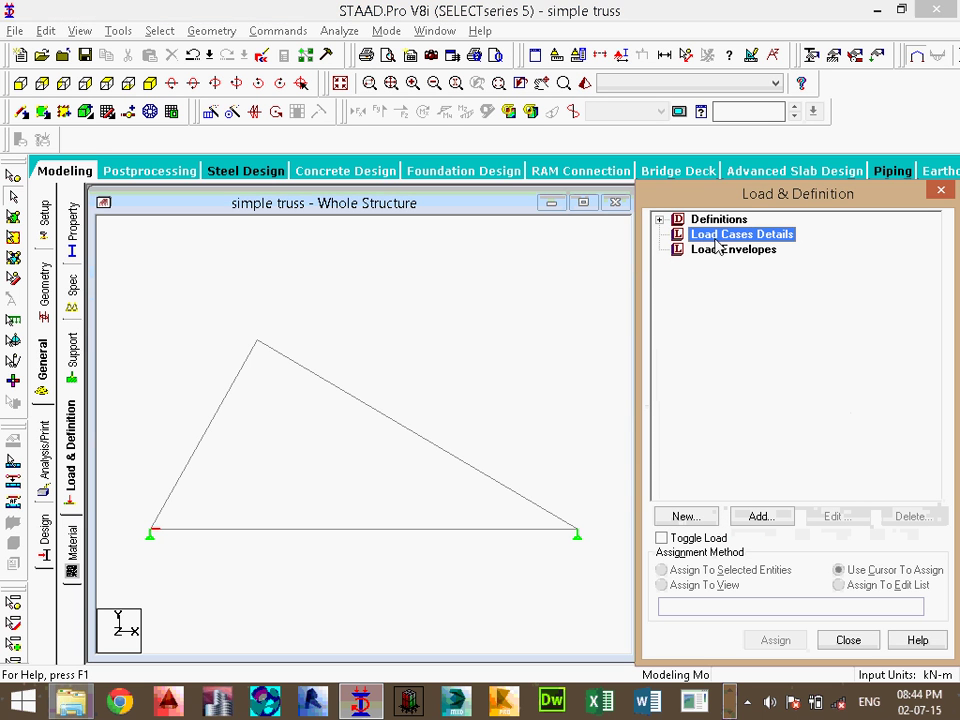
left_click(775, 518)
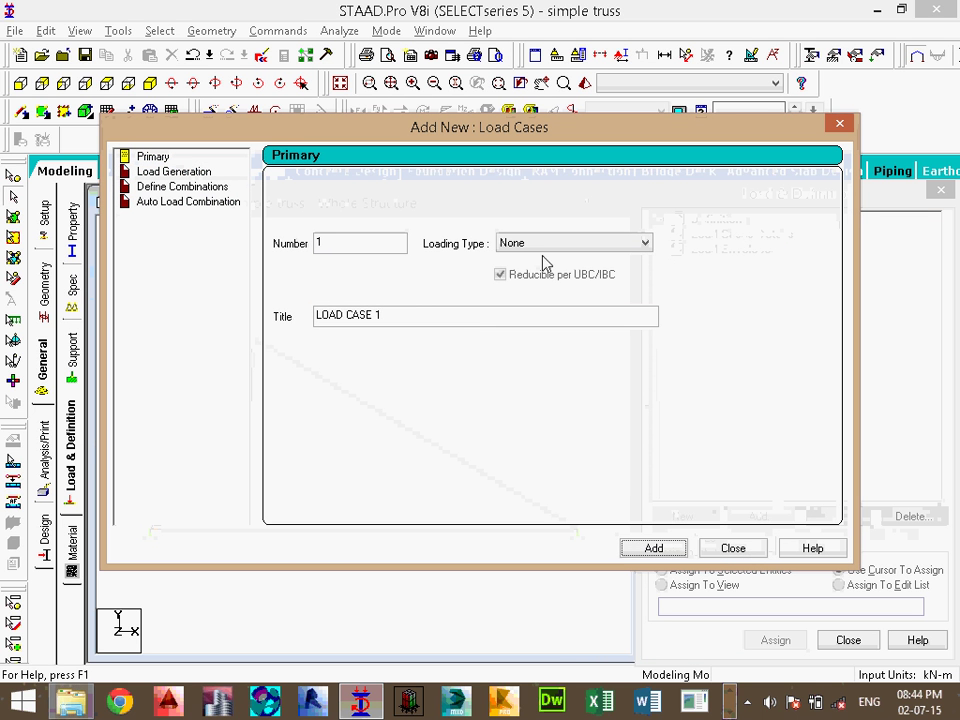
- Create primary load case 1 titled 'dead' with loading type Dead
left_click_drag(415, 315, 240, 330)
type("de")
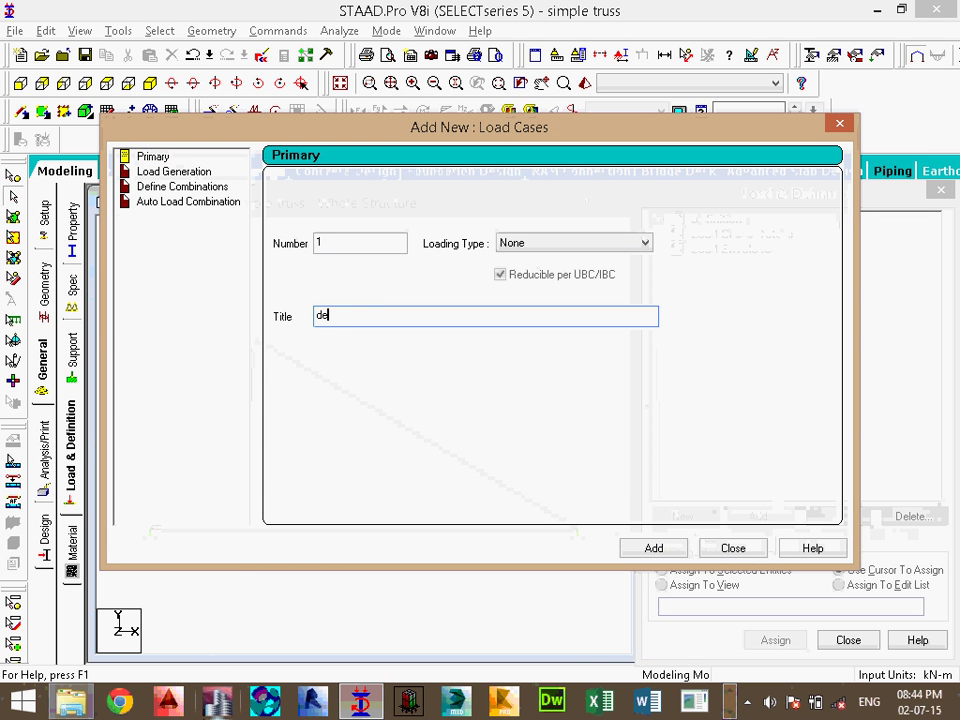
type("ad")
left_click(557, 243)
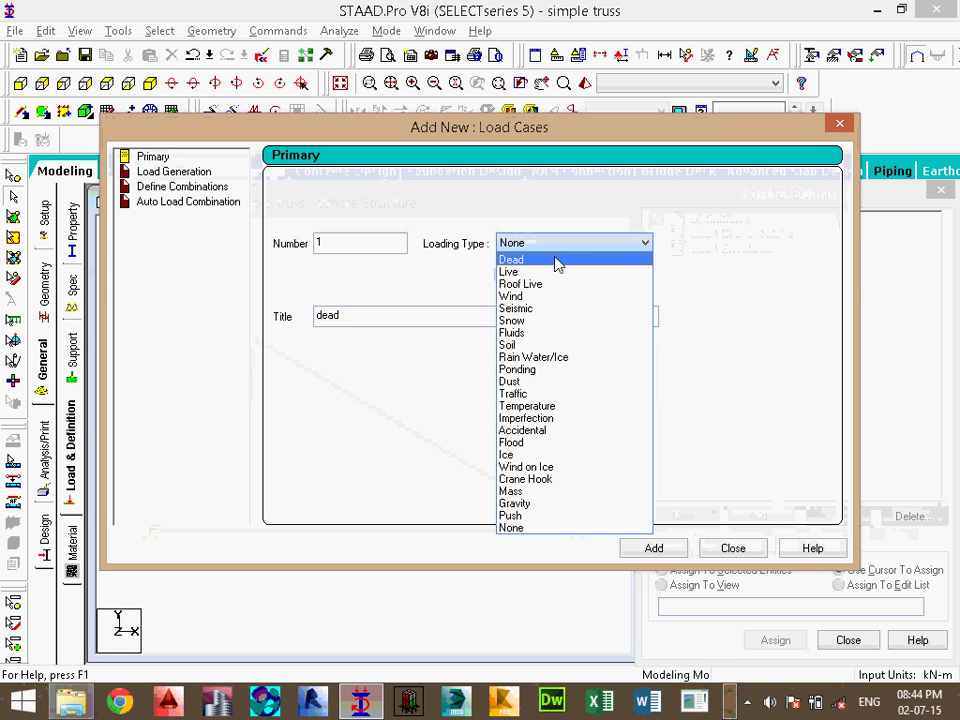
left_click(555, 260)
left_click(660, 549)
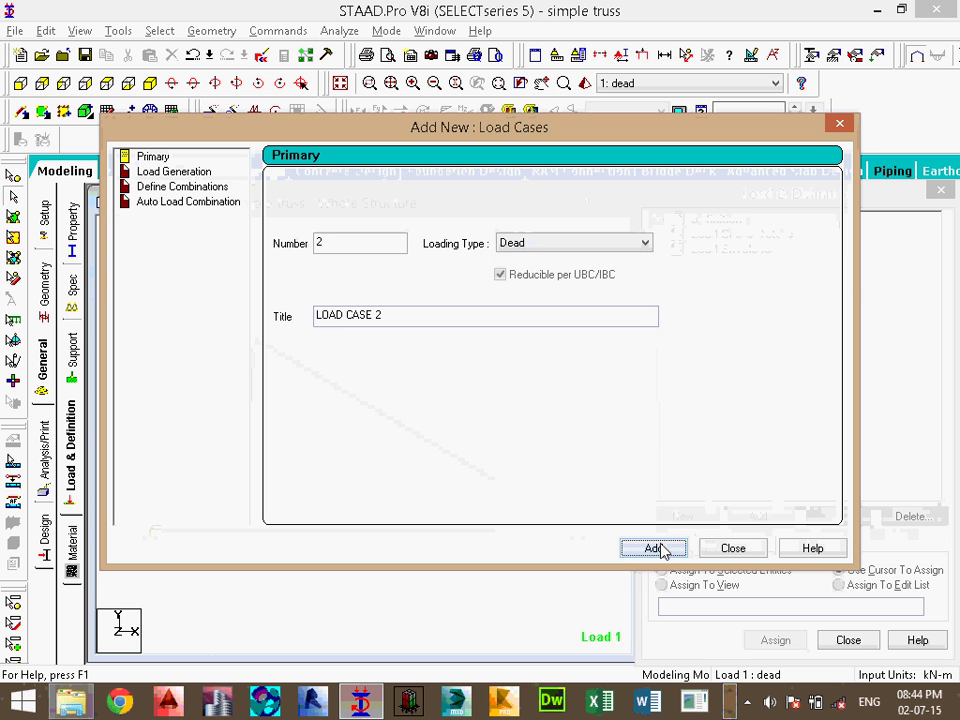
left_click(735, 550)
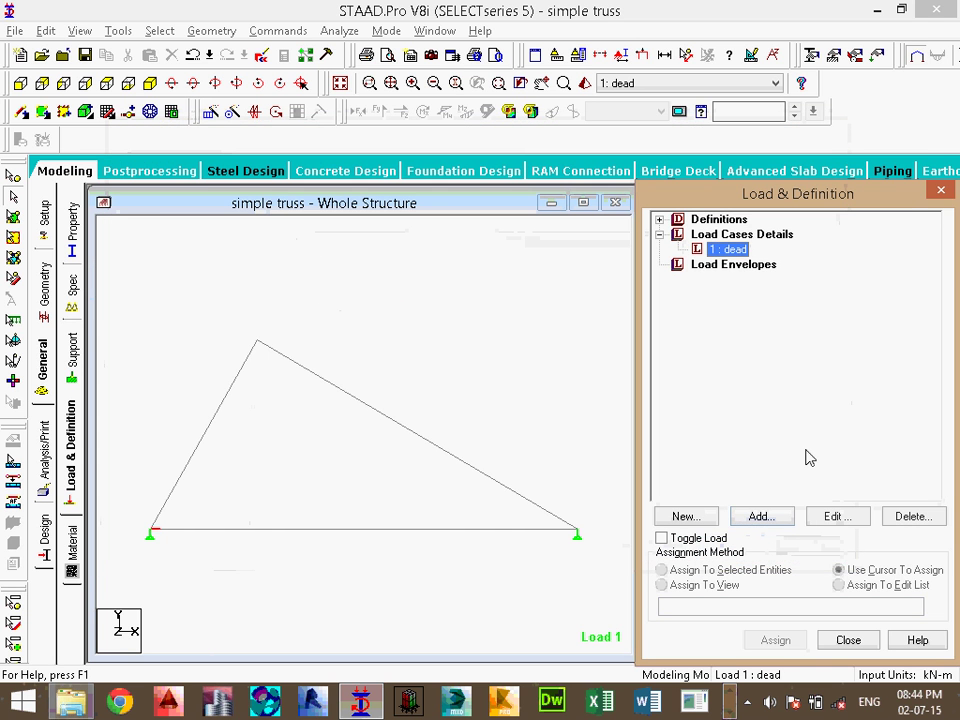
left_click(760, 516)
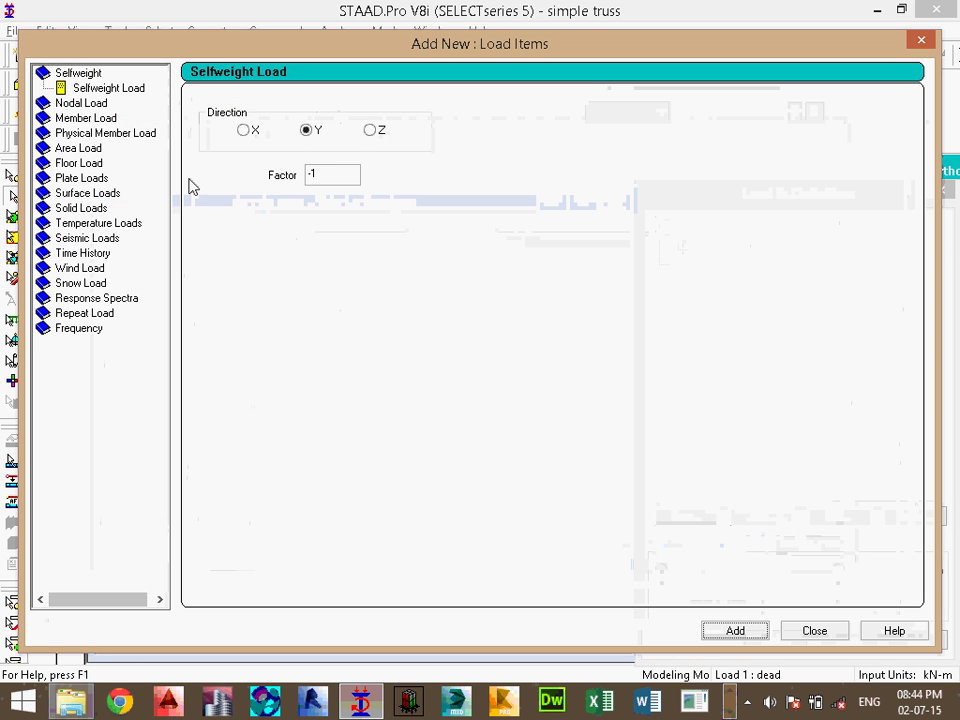
- Add a node load of Fy -40 kN to load case 1 'dead'
left_click(88, 105)
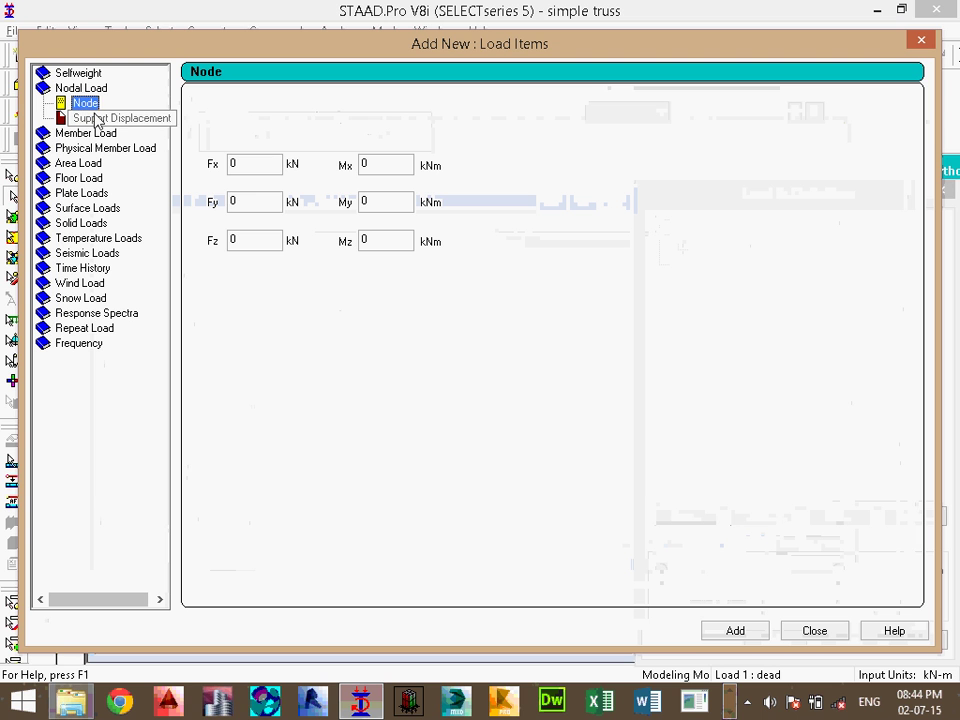
double_click(250, 203)
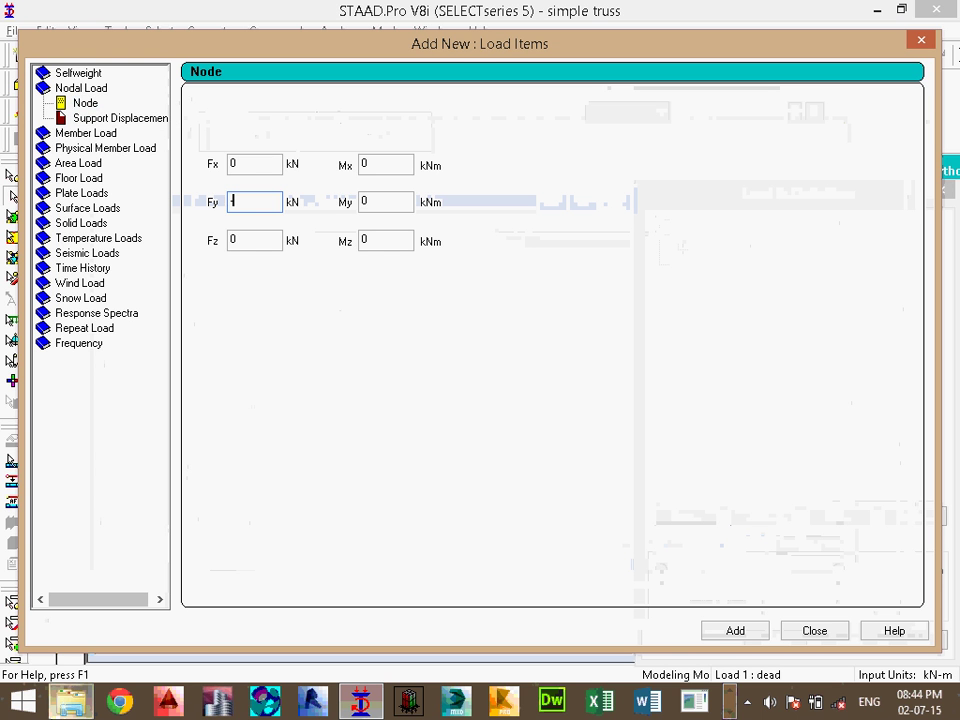
type("-40")
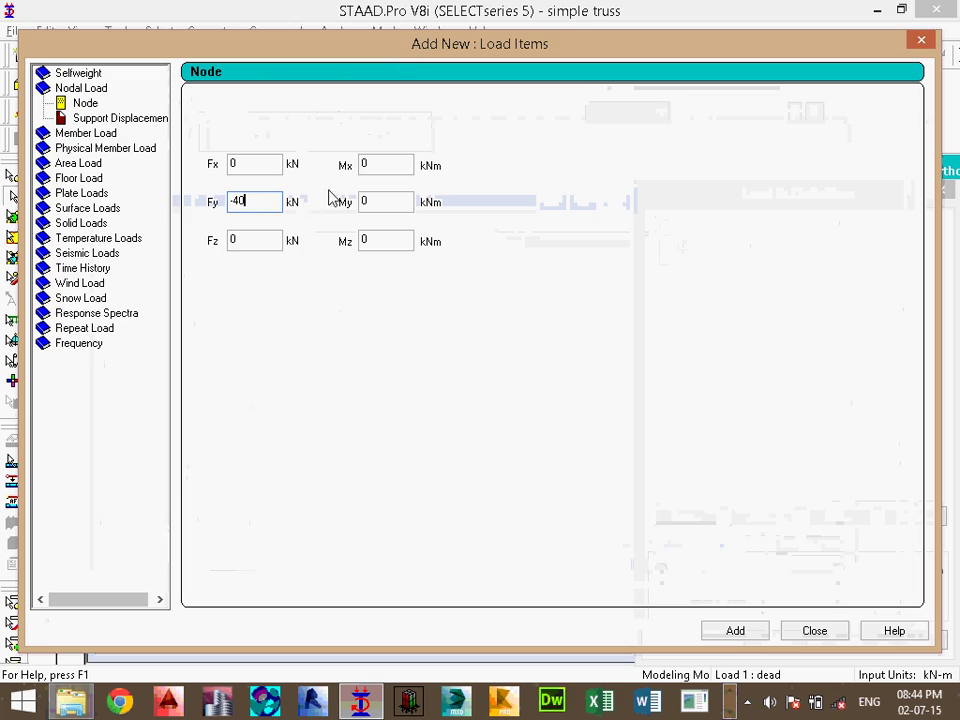
left_click(735, 631)
left_click(814, 631)
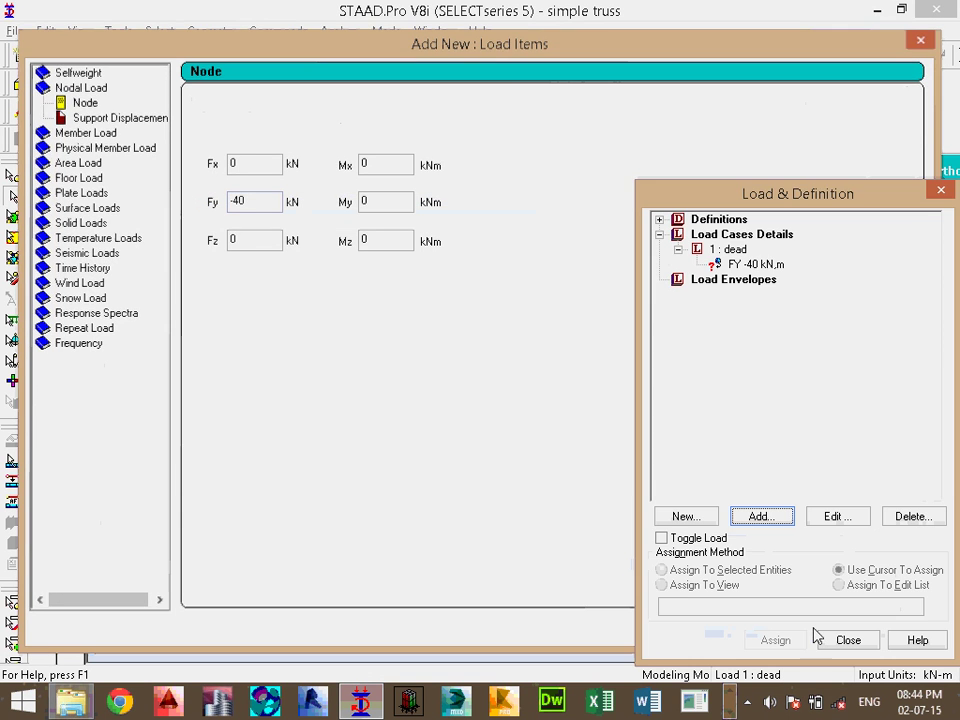
left_click(724, 265)
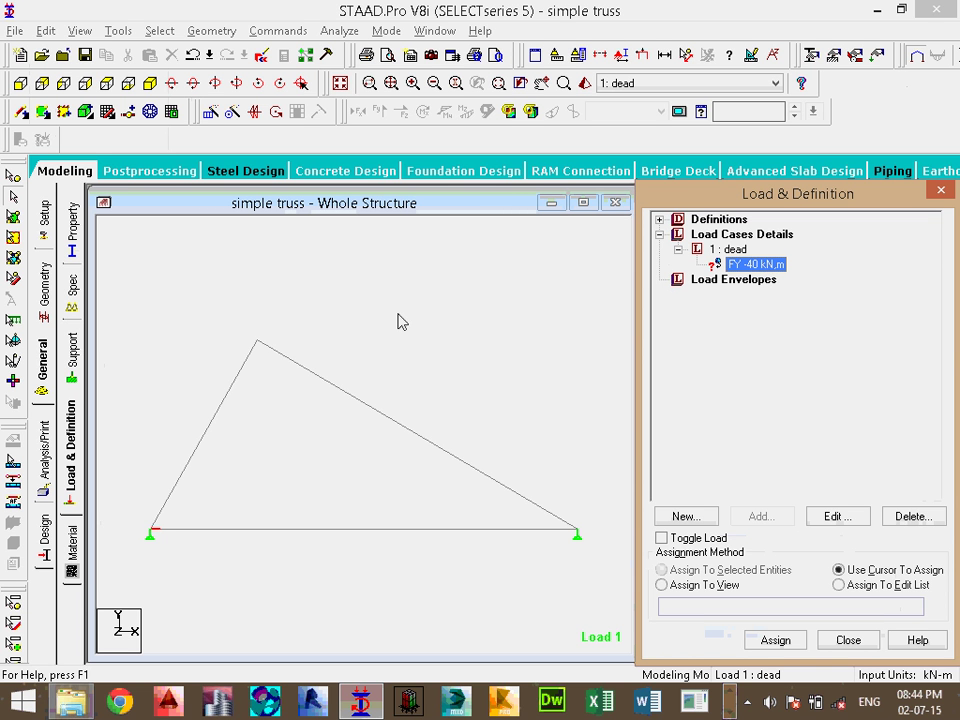
- Assign the FY -40 kN nodal load to apex node 3 of the truss
left_click(788, 649)
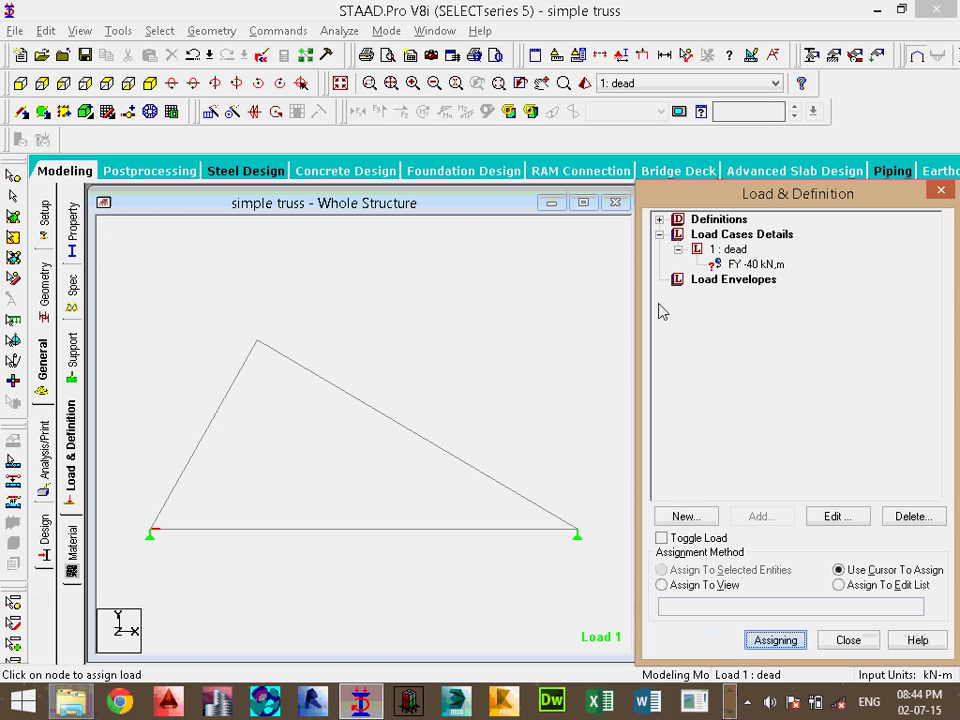
left_click(258, 343)
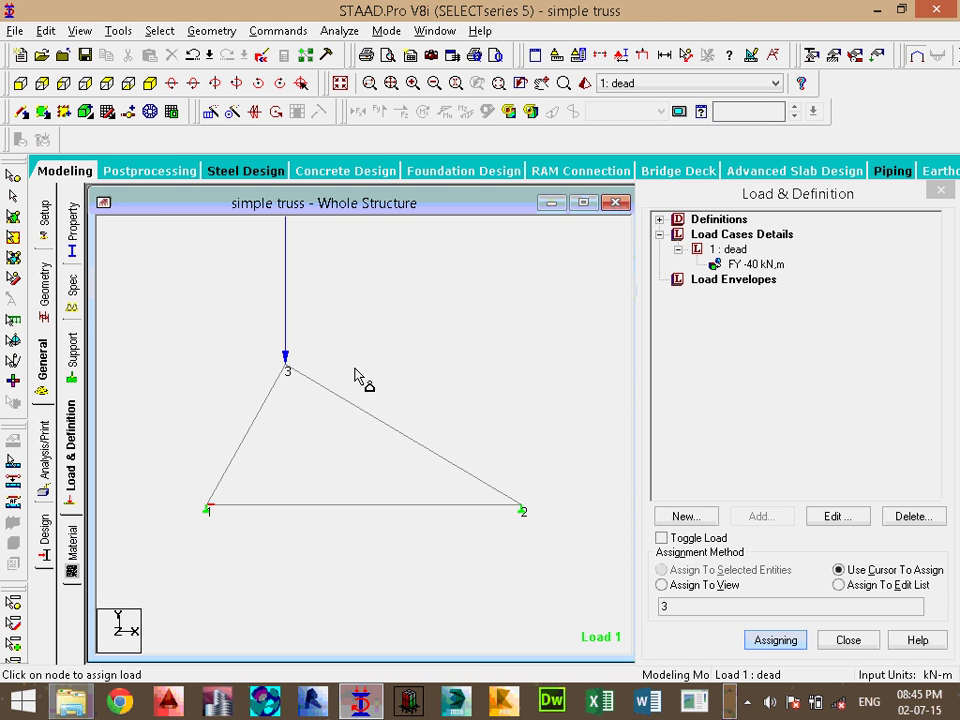
scroll(250, 490, "up", 3)
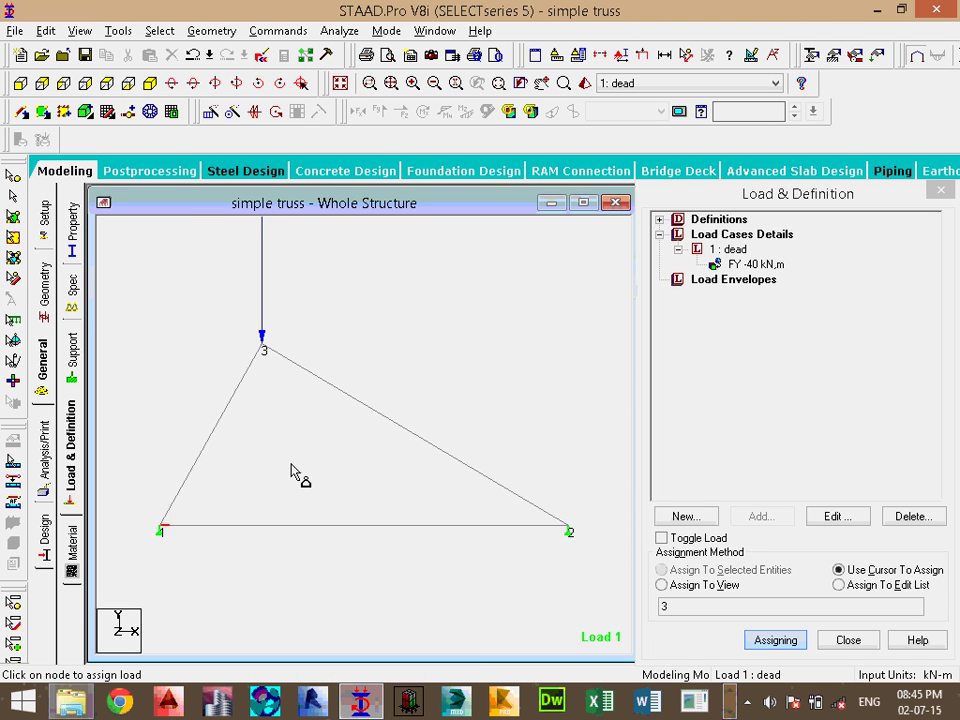
scroll(292, 470, "down", 2)
scroll(293, 465, "up", 1)
scroll(300, 455, "down", 1)
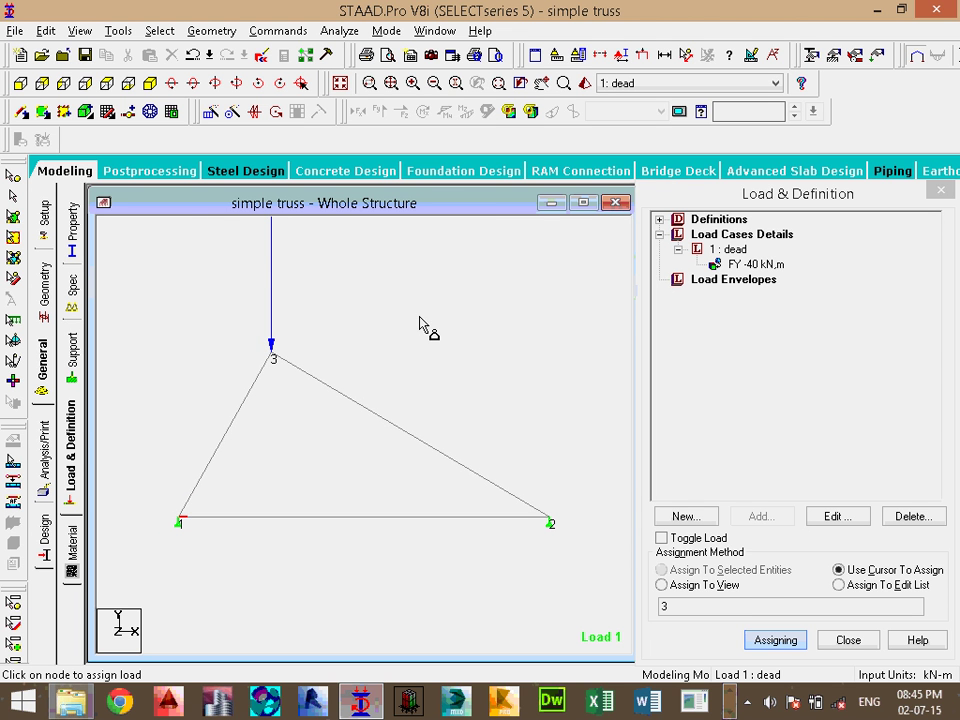
- Add a Perform Analysis command with the Print All option
left_click(339, 31)
mouse_move(278, 31)
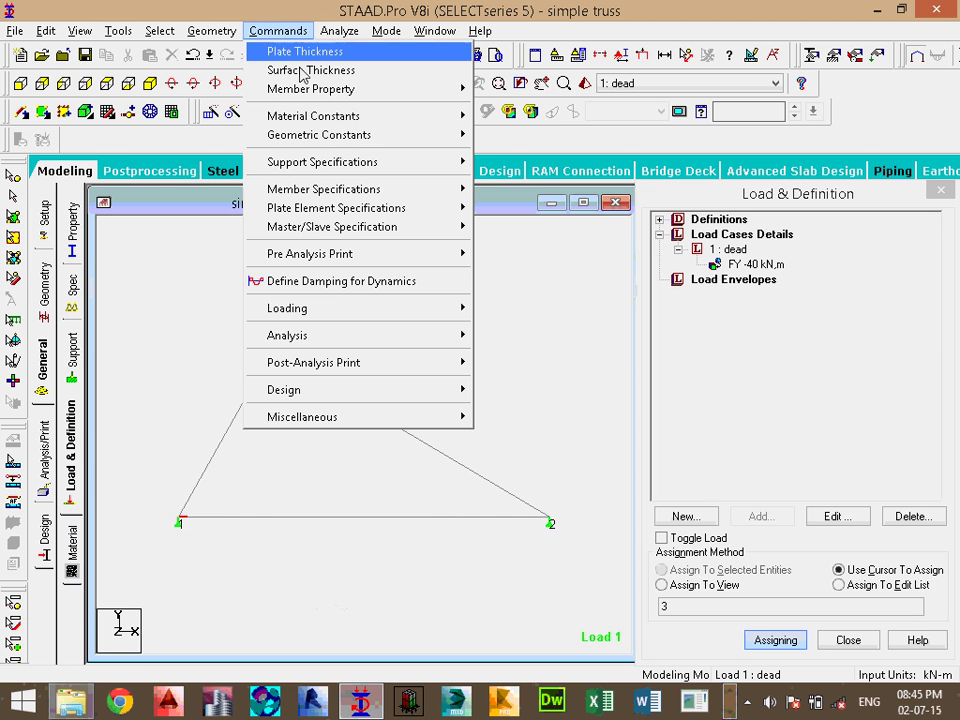
mouse_move(382, 344)
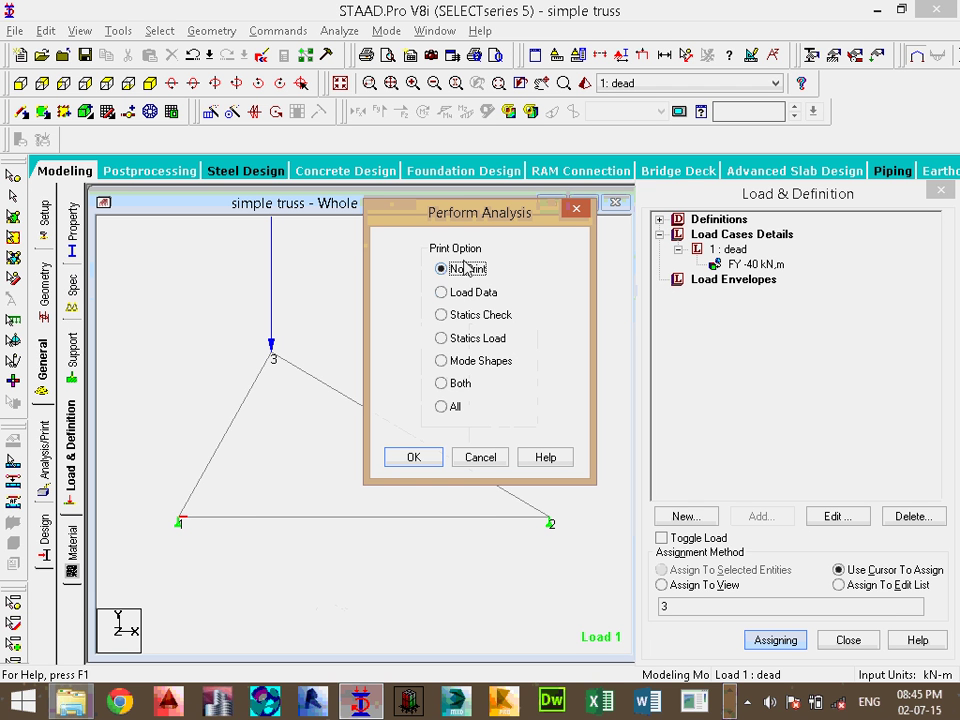
left_click(452, 406)
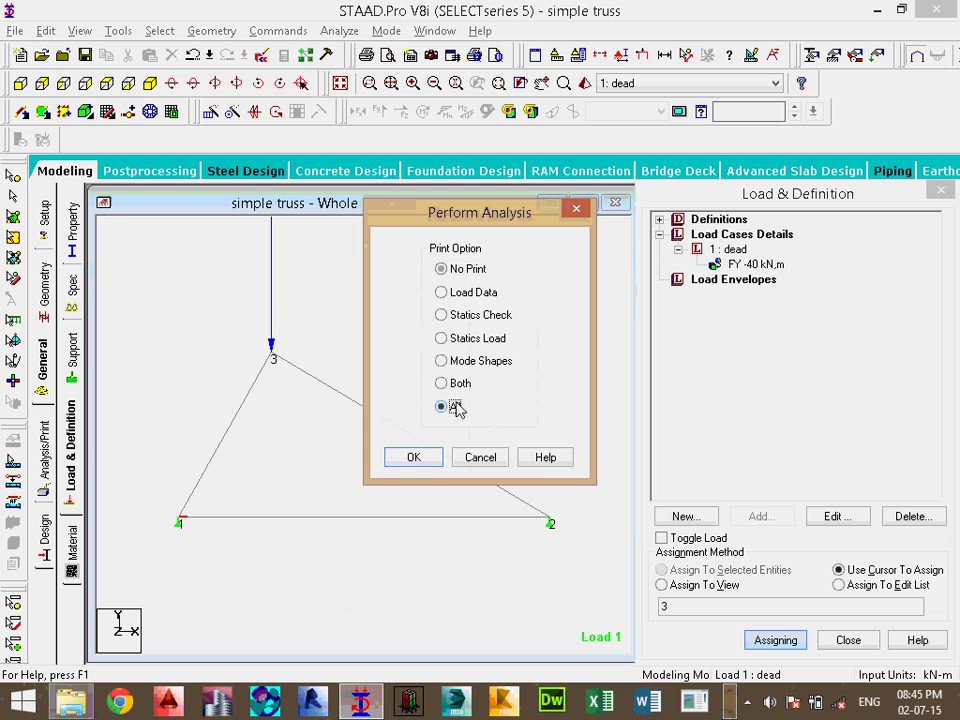
left_click(418, 461)
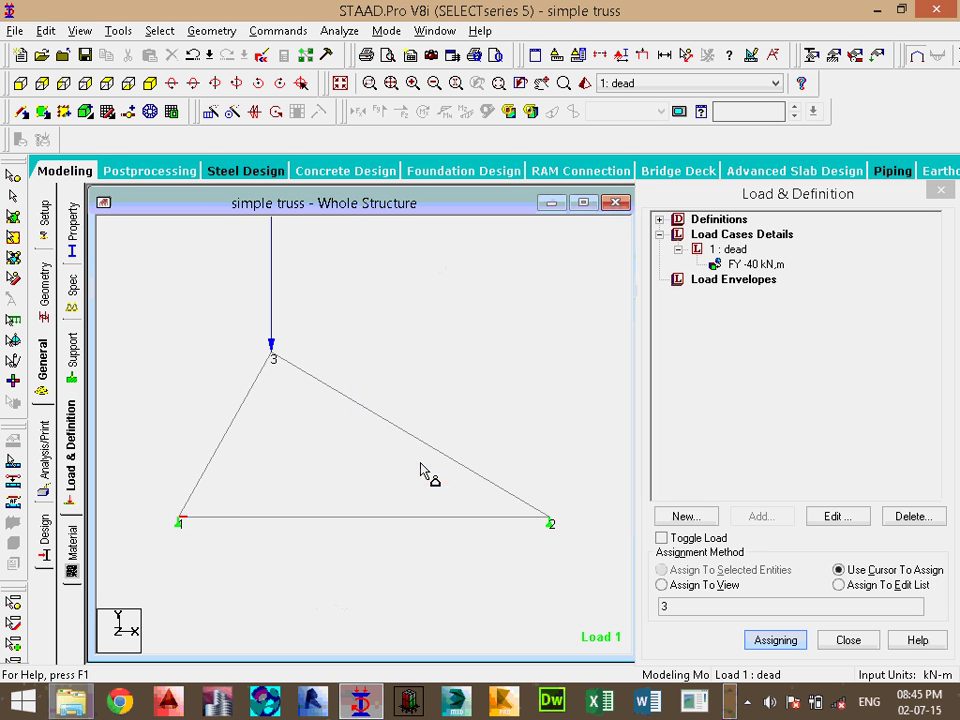
- Save the model and run the analysis, which finishes with 0 errors
left_click(339, 30)
left_click(365, 55)
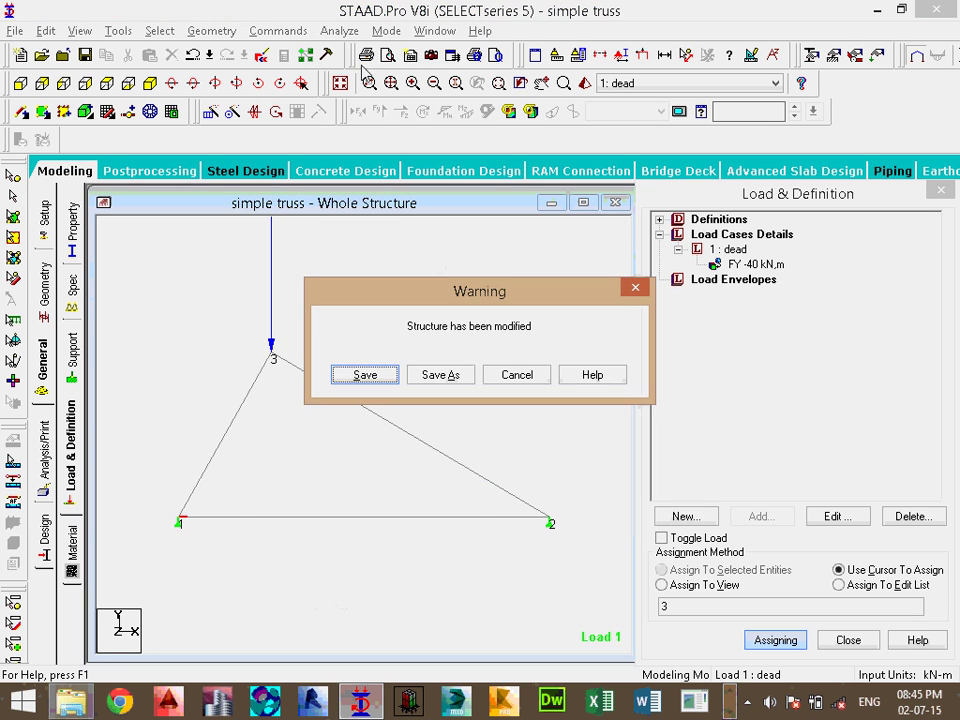
left_click(386, 370)
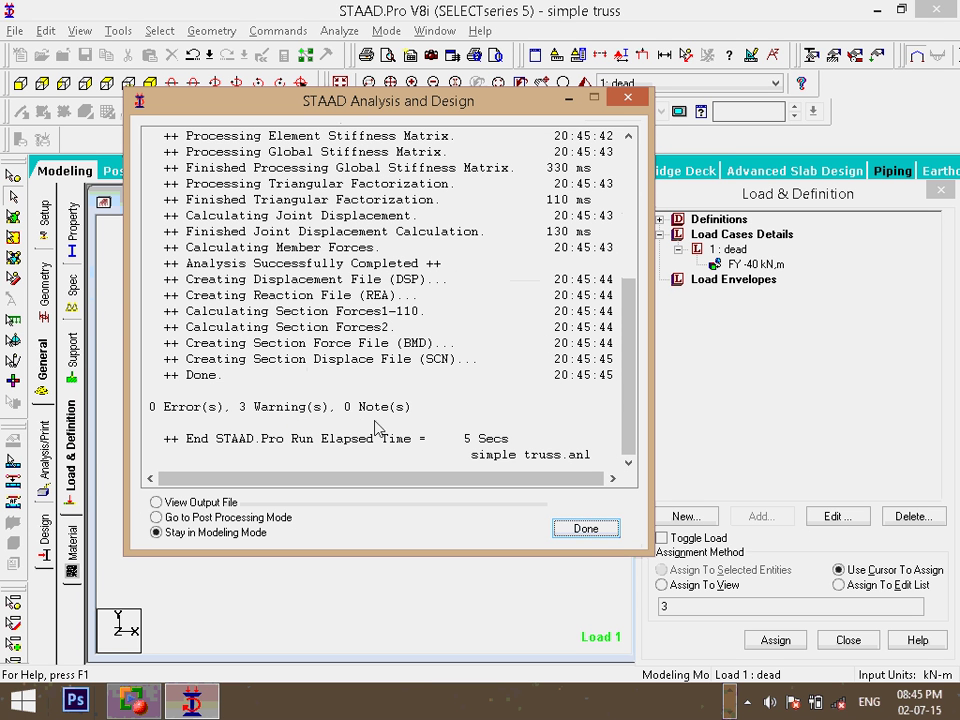
left_click(586, 529)
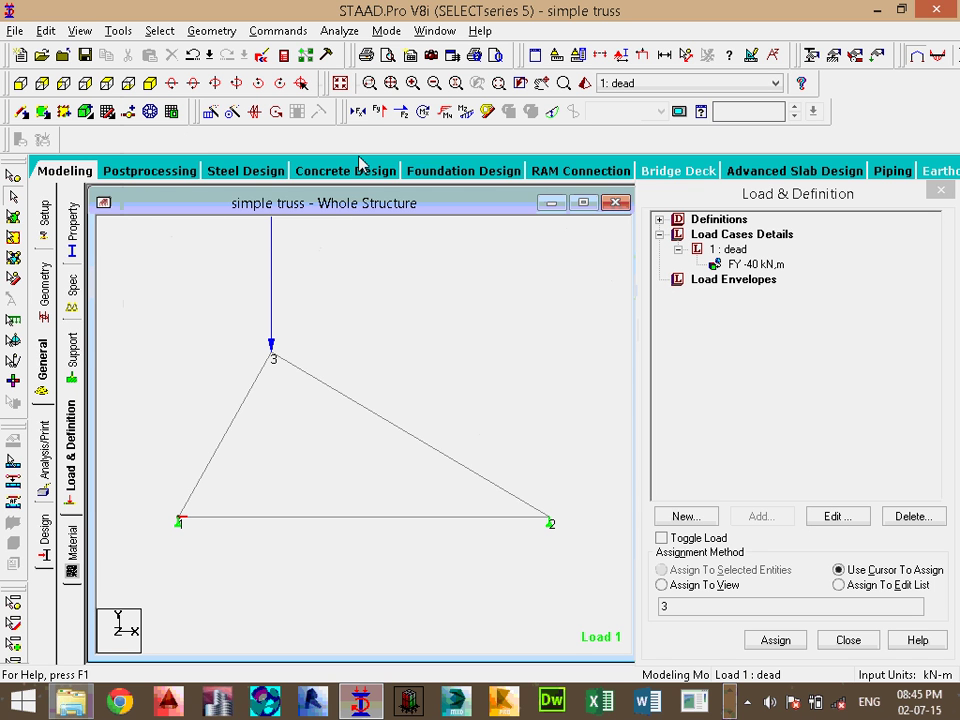
- Open load 1 results and review the 30 kN and 10 kN reactions, then node displacements
left_click(150, 170)
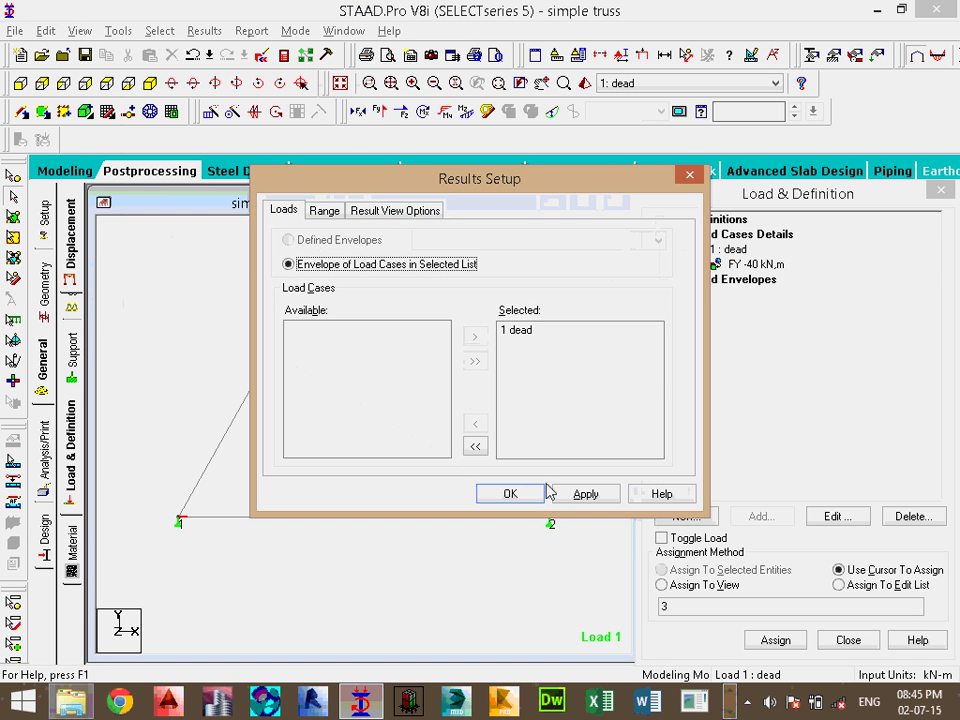
left_click(510, 496)
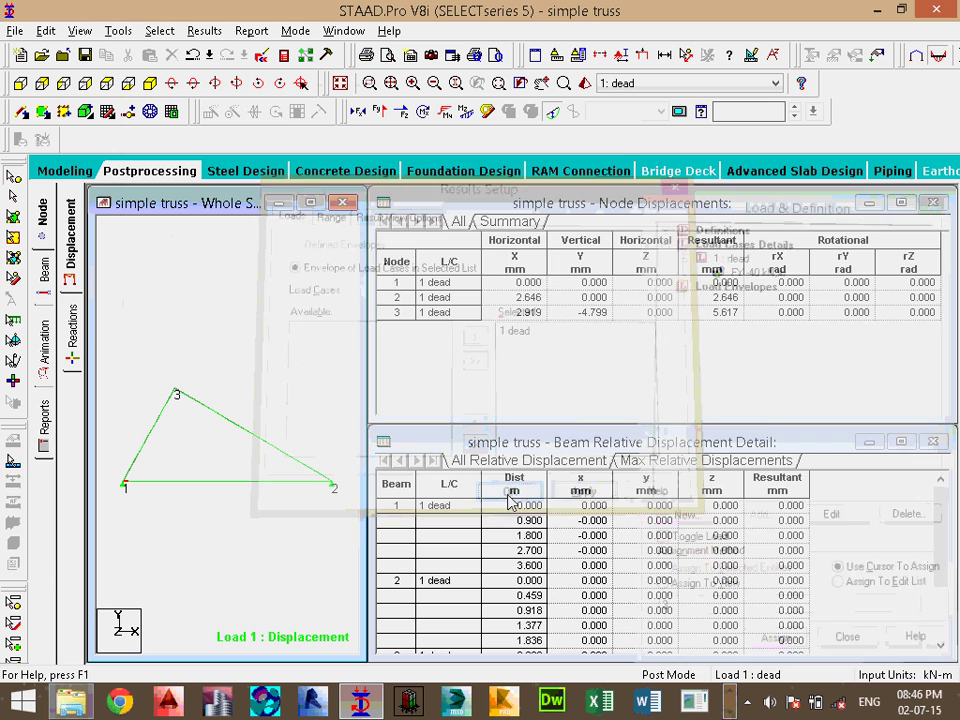
left_click(72, 325)
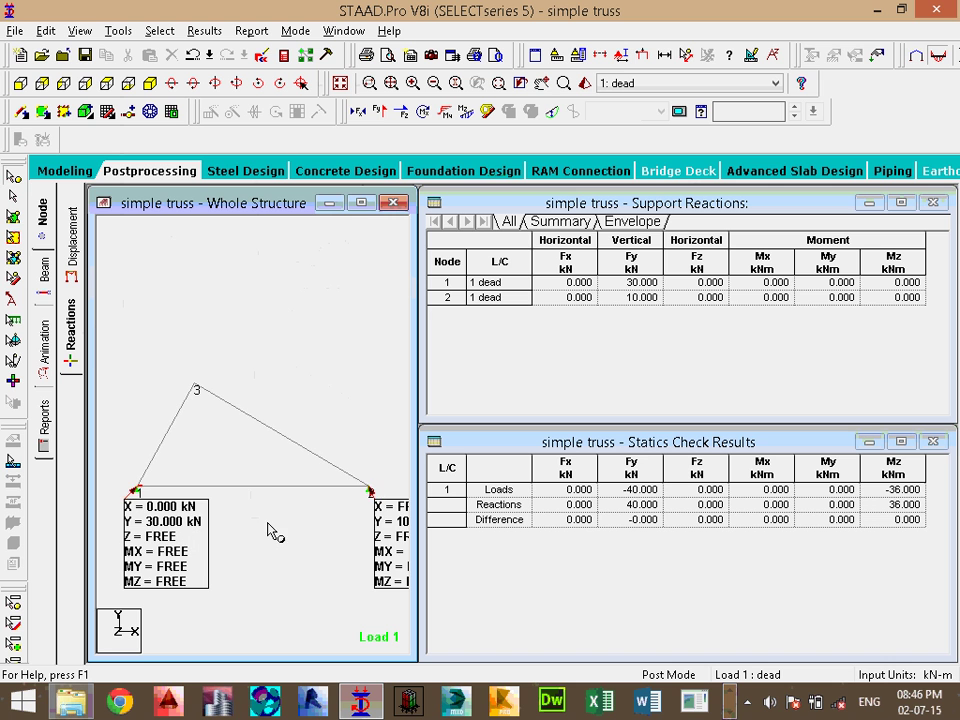
middle_click_drag(274, 489, 313, 392)
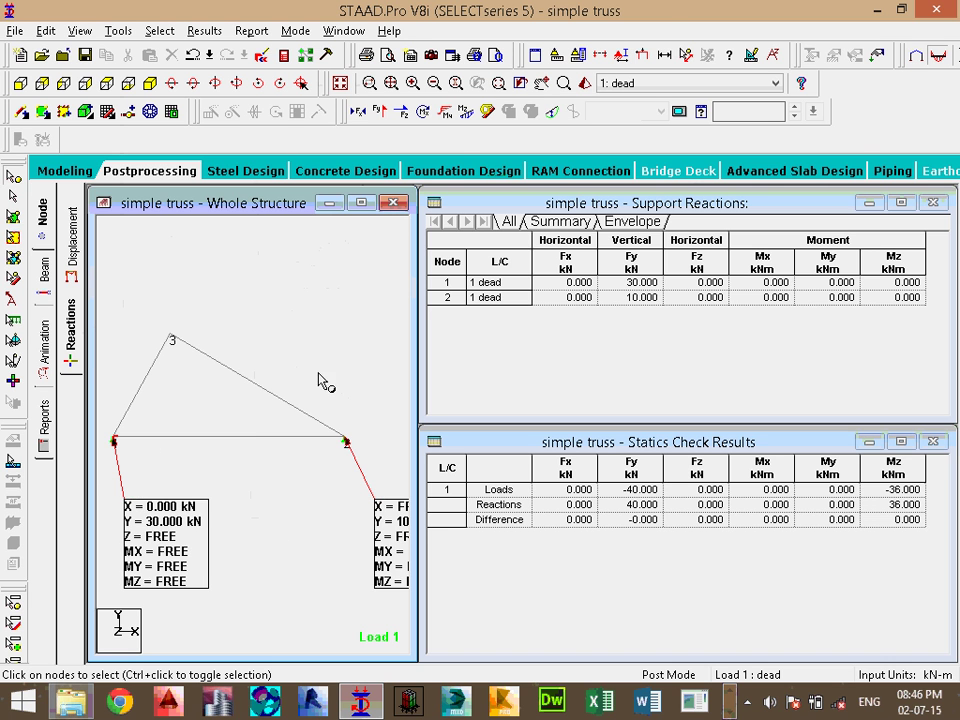
left_click(361, 203)
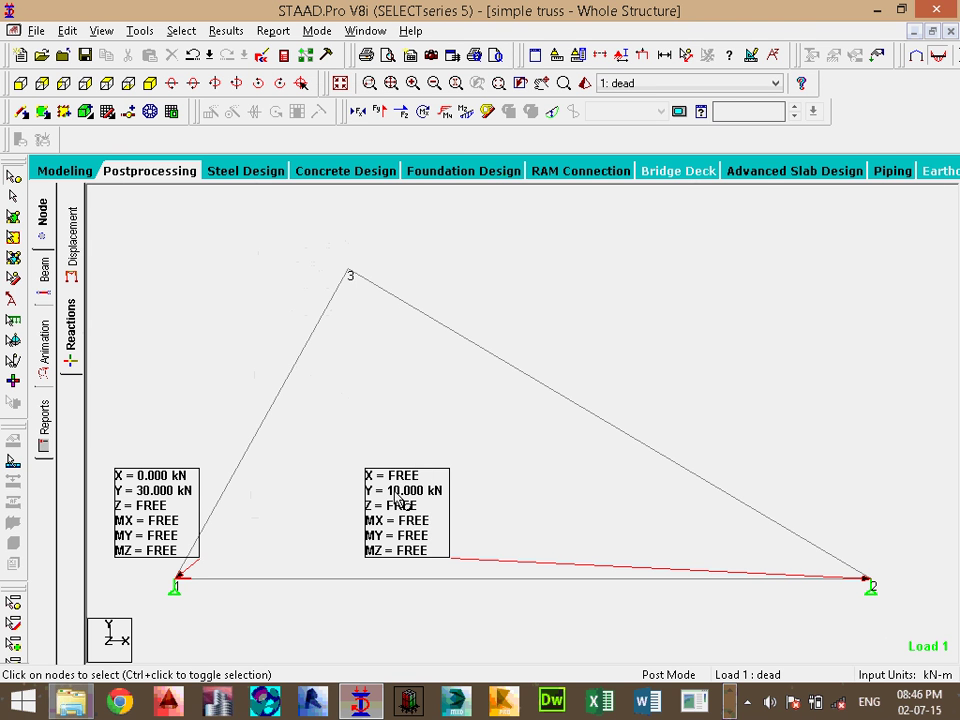
left_click(72, 325)
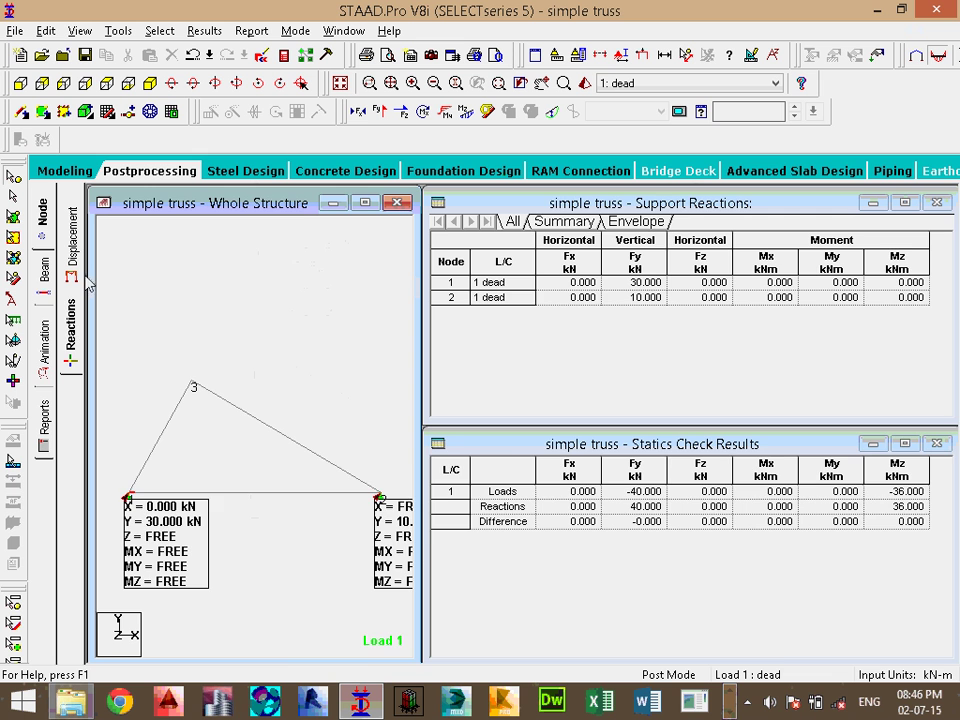
left_click(75, 252)
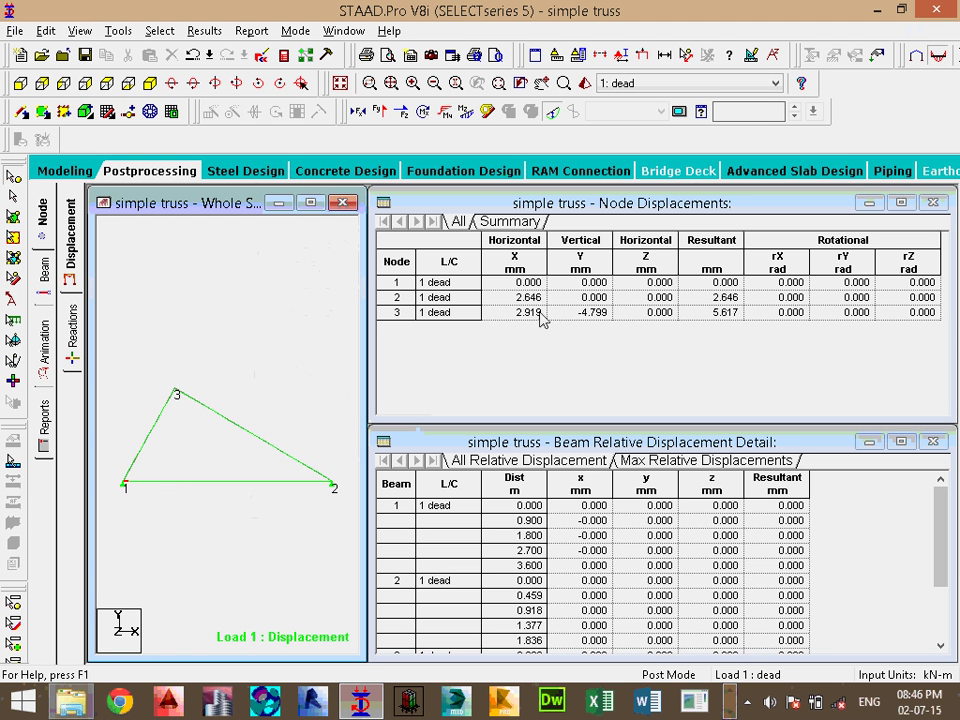
- Display beam end forces and beam 3's 19.615 kN axial force, then beam stress results
left_click(47, 274)
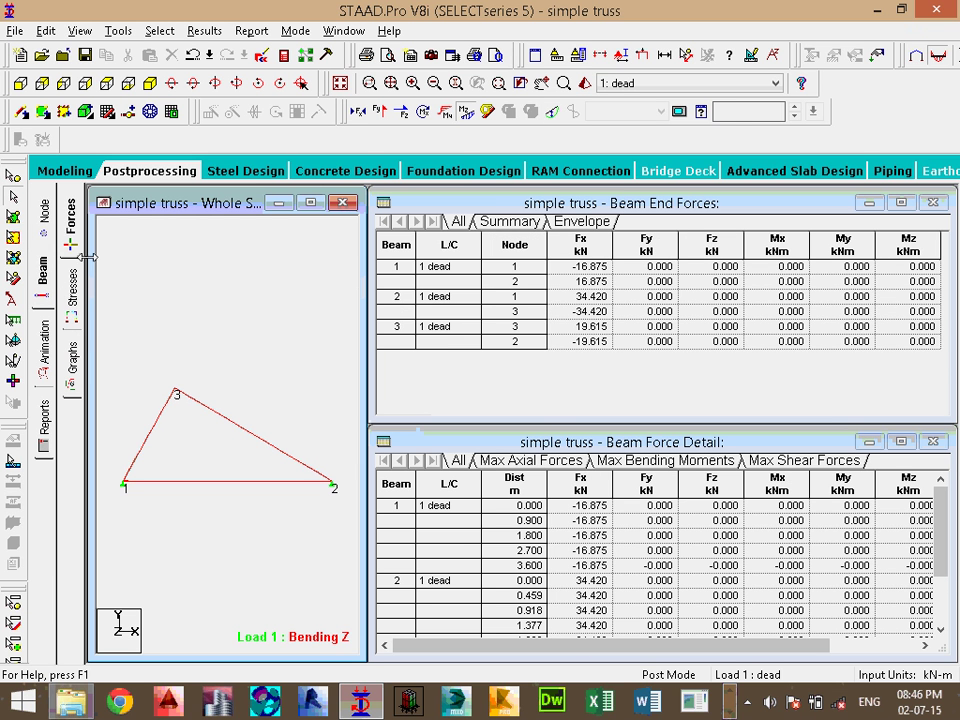
left_click(259, 439)
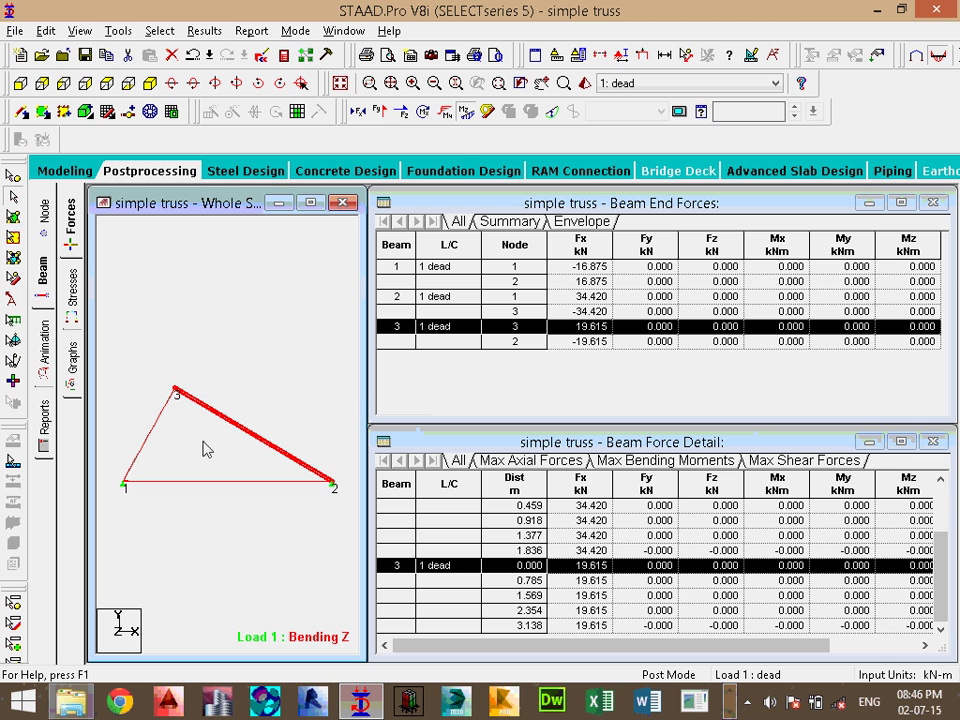
left_click(74, 290)
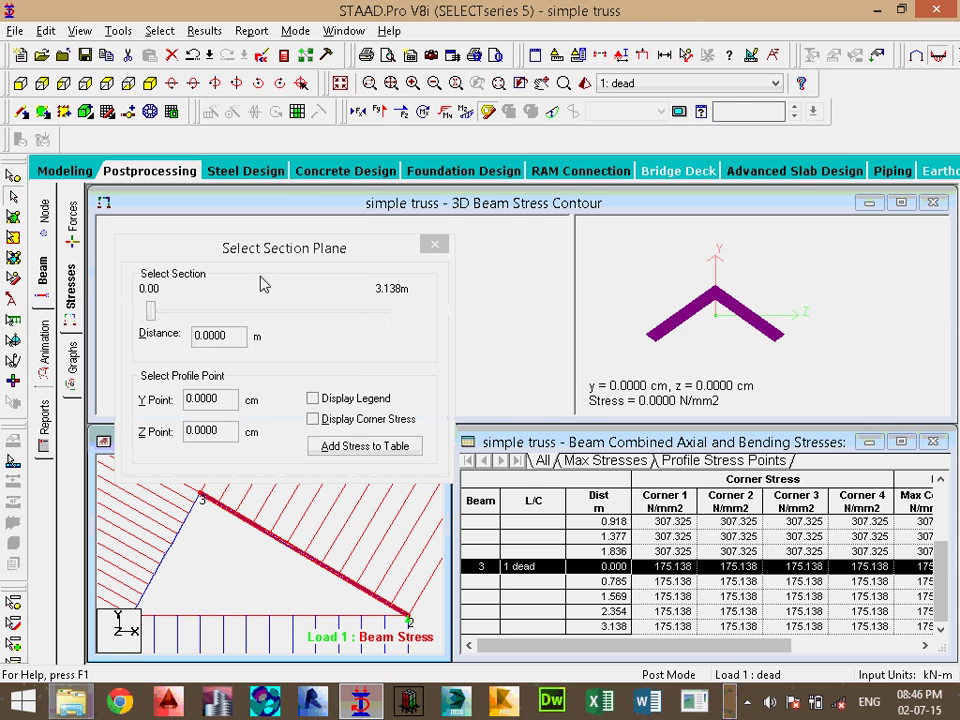
- Inspect beam 3's stresses at a section about 0.55 m along, then return to beam forces
left_click_drag(256, 248, 363, 240)
left_click_drag(257, 303, 294, 306)
left_click(541, 236)
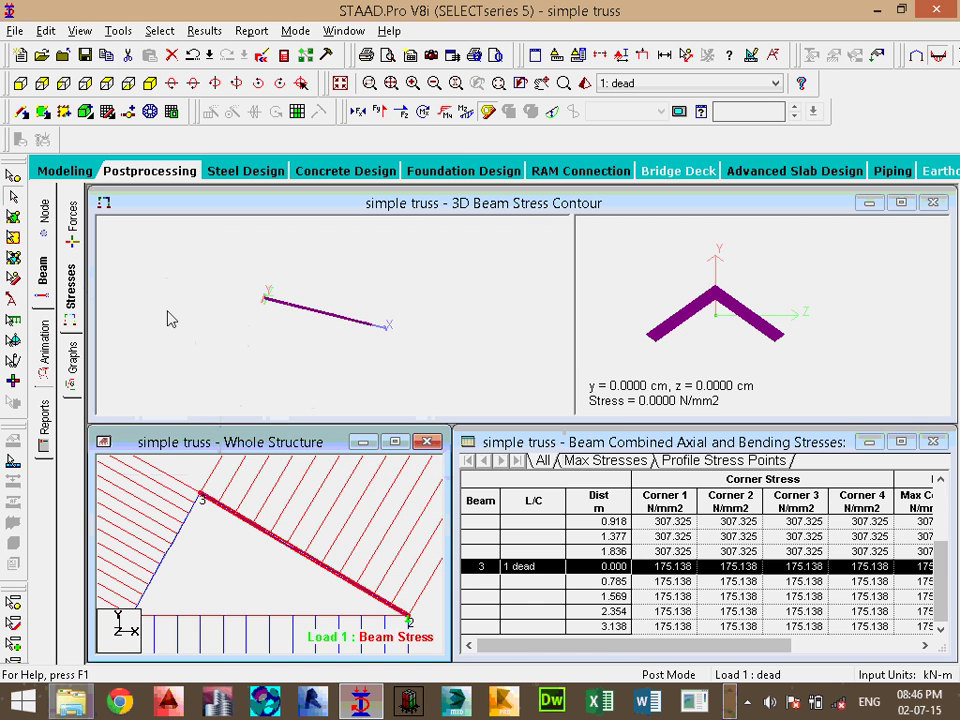
left_click(71, 288)
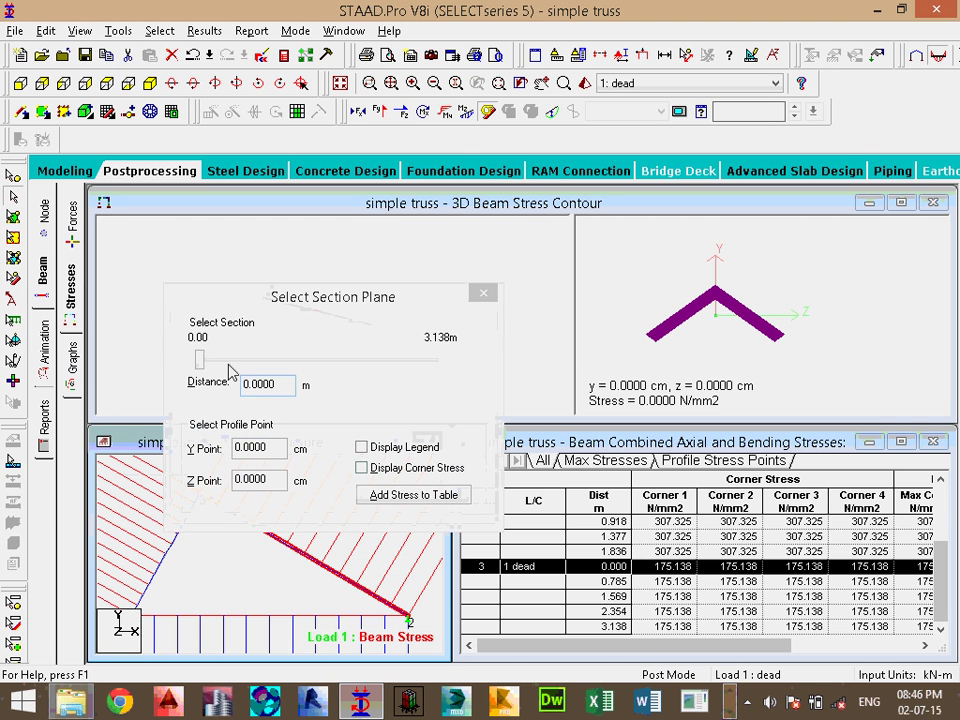
left_click(70, 212)
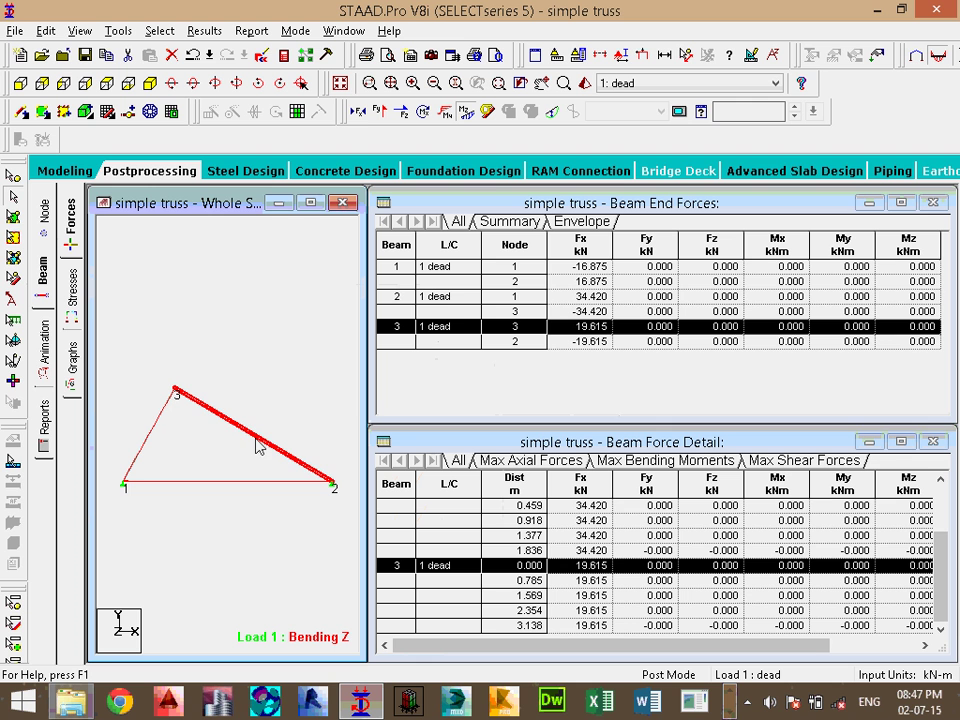
- Compare the axial forces of beams 1, 2 and 3 (-16.875, 34.420, 19.615 kN)
left_click(155, 435)
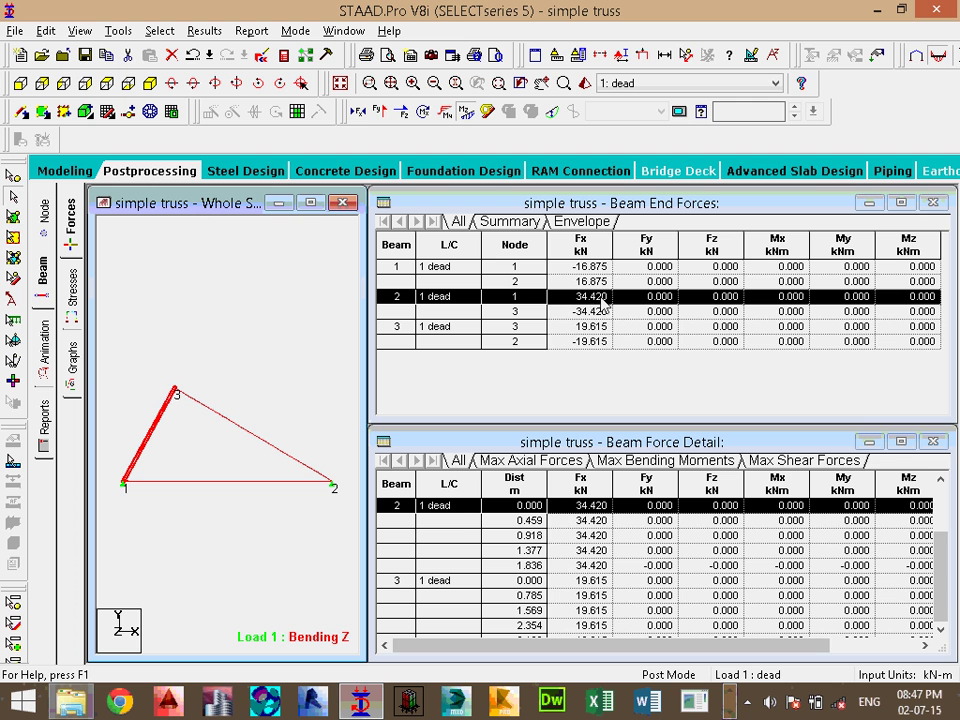
left_click(237, 425)
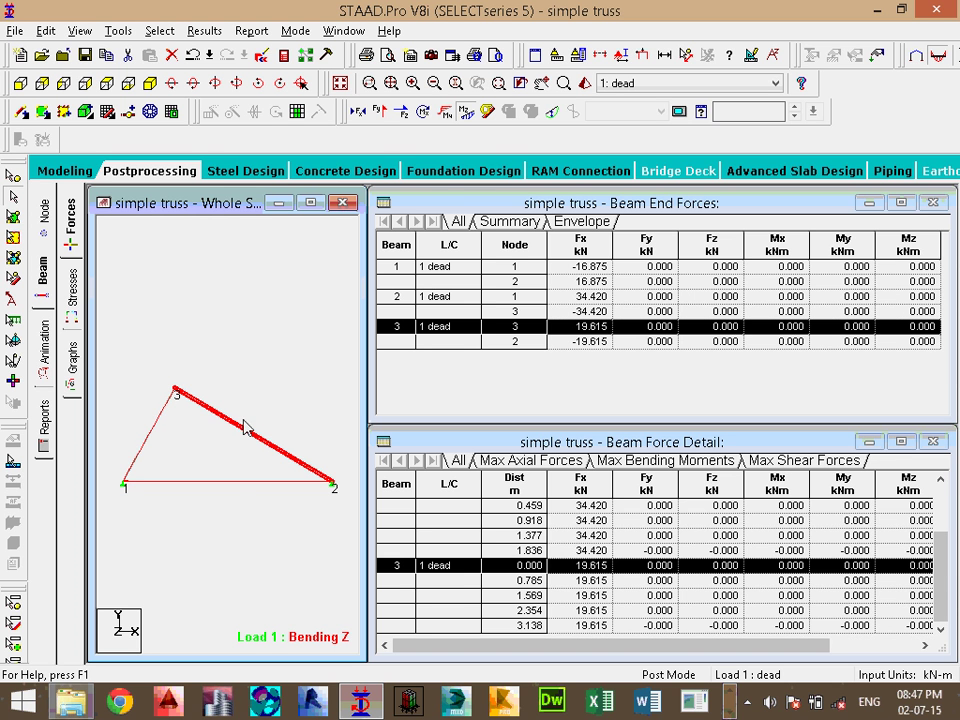
left_click(230, 484)
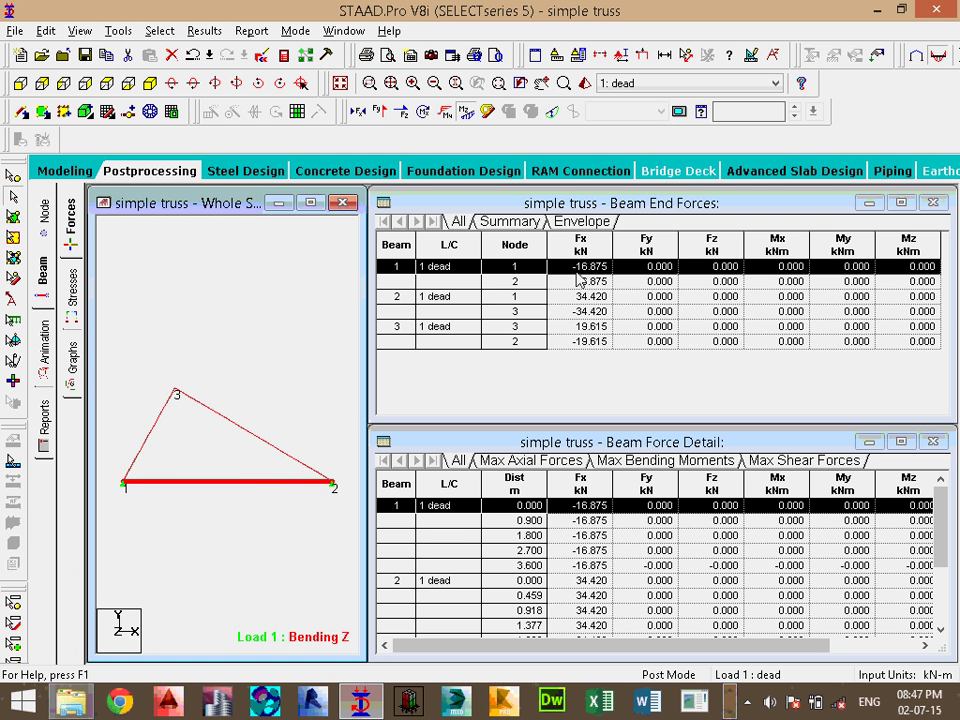
left_click(237, 425)
left_click(160, 423)
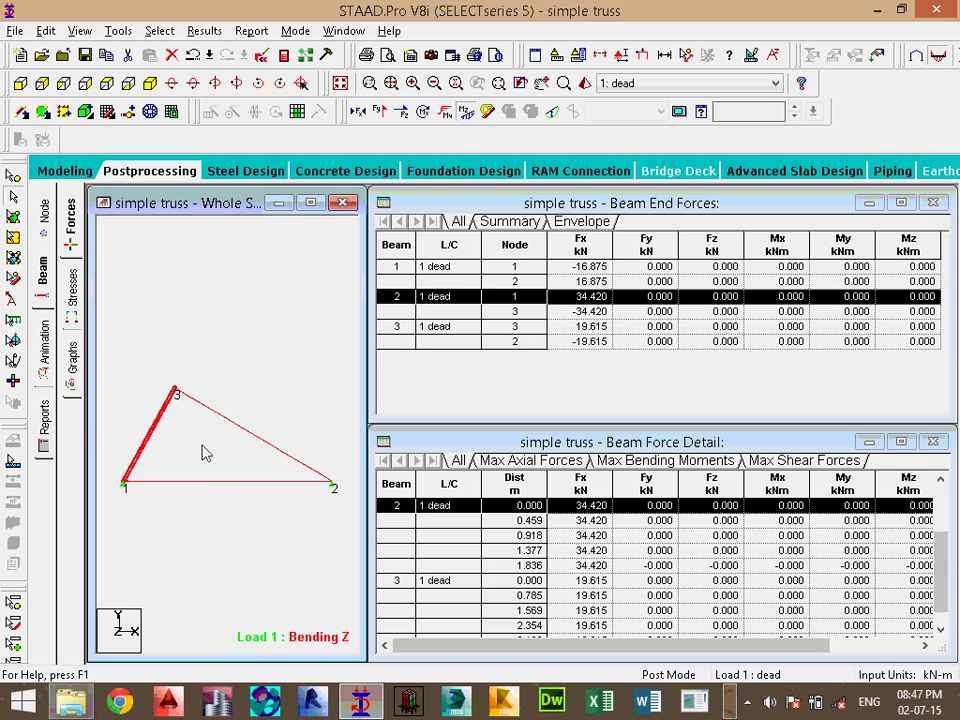
left_click(213, 486)
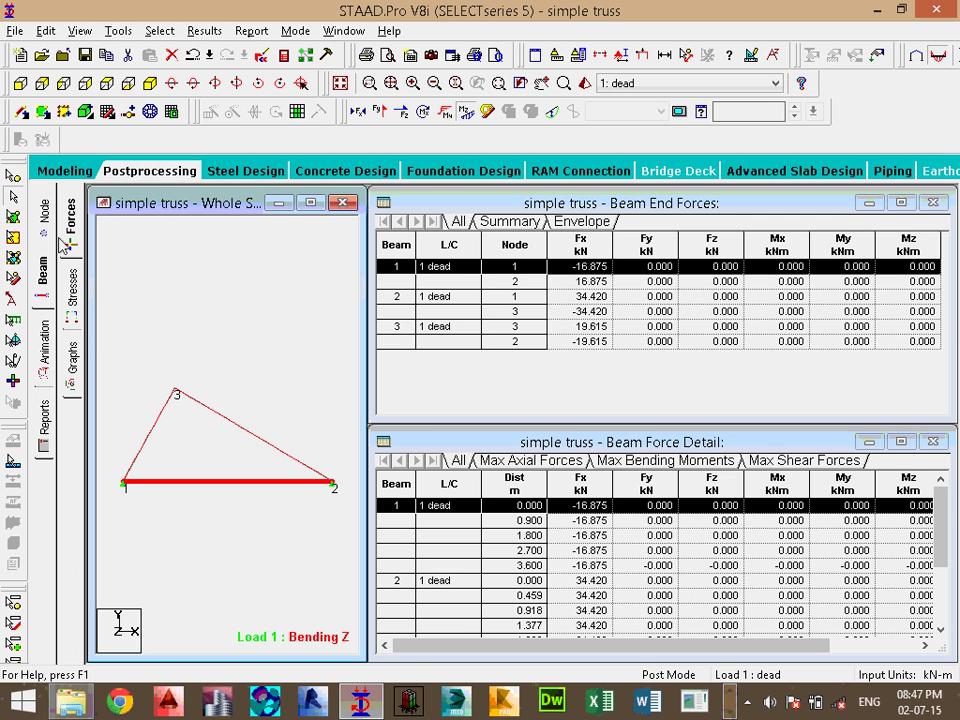
- Bring back the 30 kN and 10 kN support reactions with a wider structure view
left_click(44, 200)
left_click(78, 324)
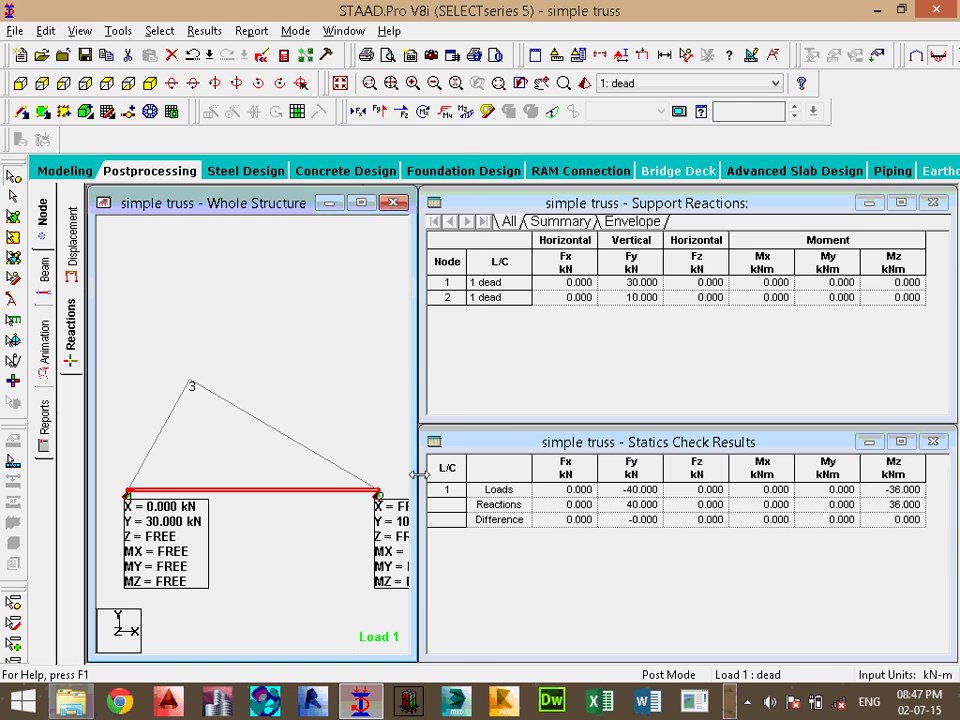
left_click_drag(417, 471, 465, 467)
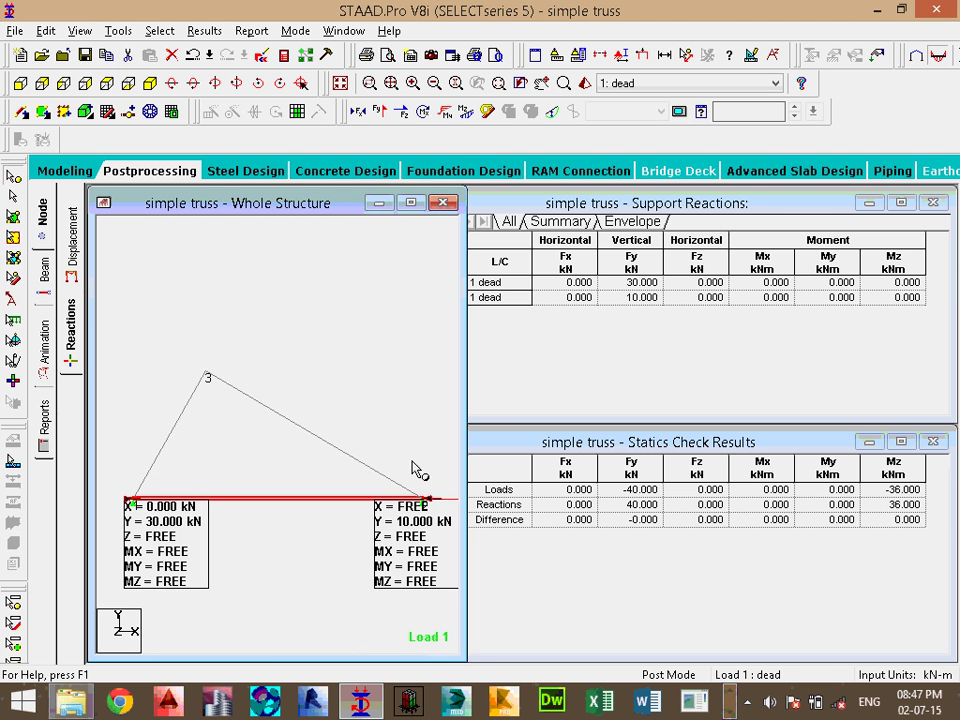